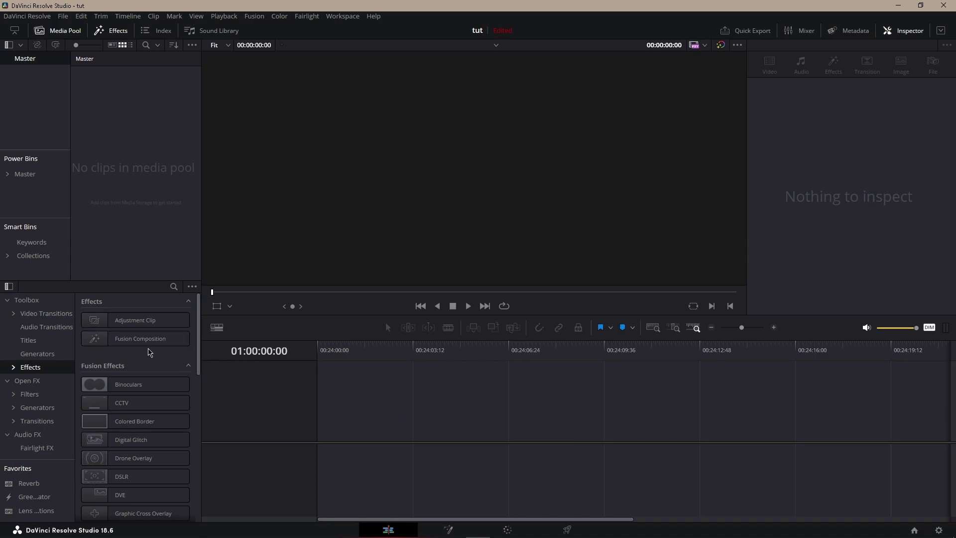
Step: Place a Fusion Composition effect on the timeline and open it in the Fusion page
click(150, 347)
drag(149, 347, 345, 434)
right_click(347, 435)
click(411, 368)
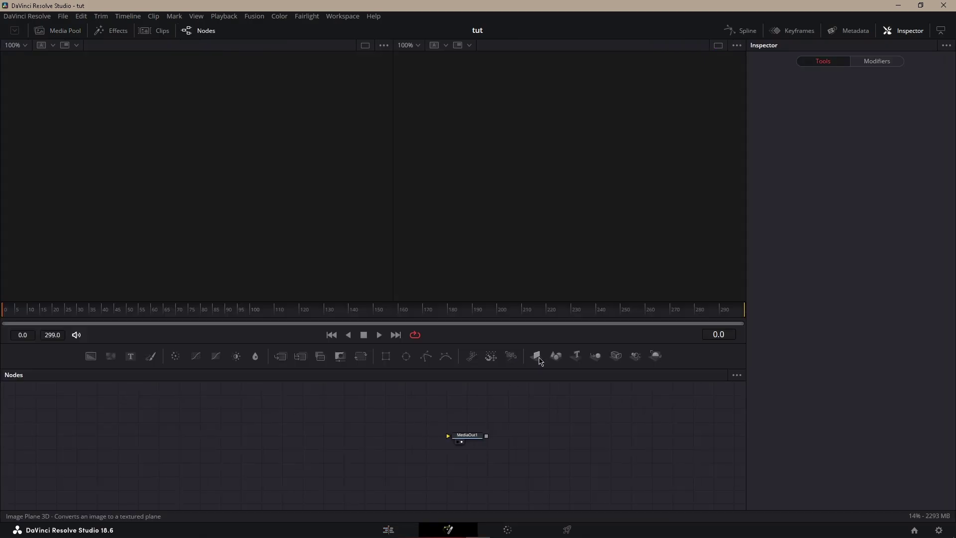
Step: Add ImagePlane3D and Camera3D nodes feeding a Merge3D, and connect it through a Renderer3D to MediaOut1
drag(541, 360, 244, 437)
drag(595, 357, 302, 409)
click(616, 359)
click(314, 437)
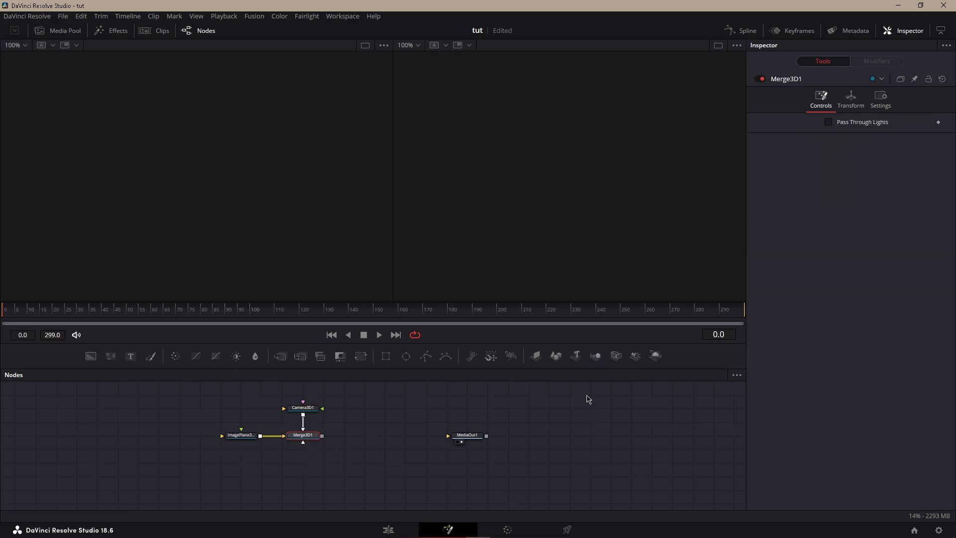
click(655, 355)
drag(358, 438, 441, 437)
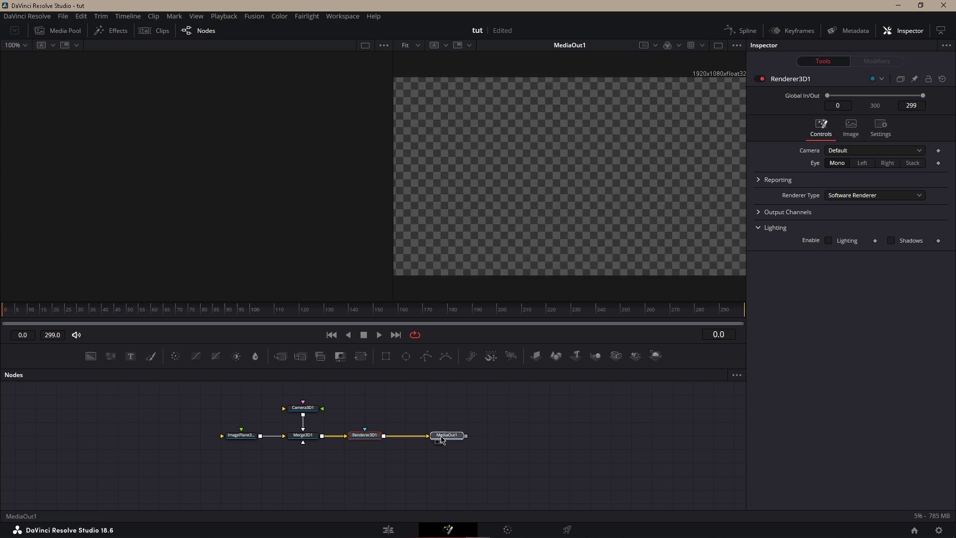
click(441, 437)
Step: Set the Camera3D1 Z translation to 1.65
click(302, 409)
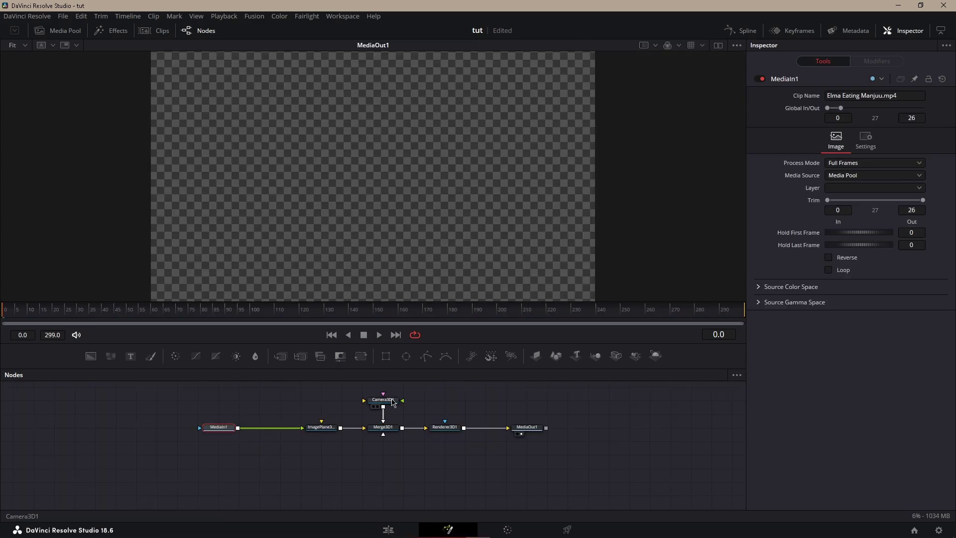
click(383, 401)
click(851, 99)
click(909, 158)
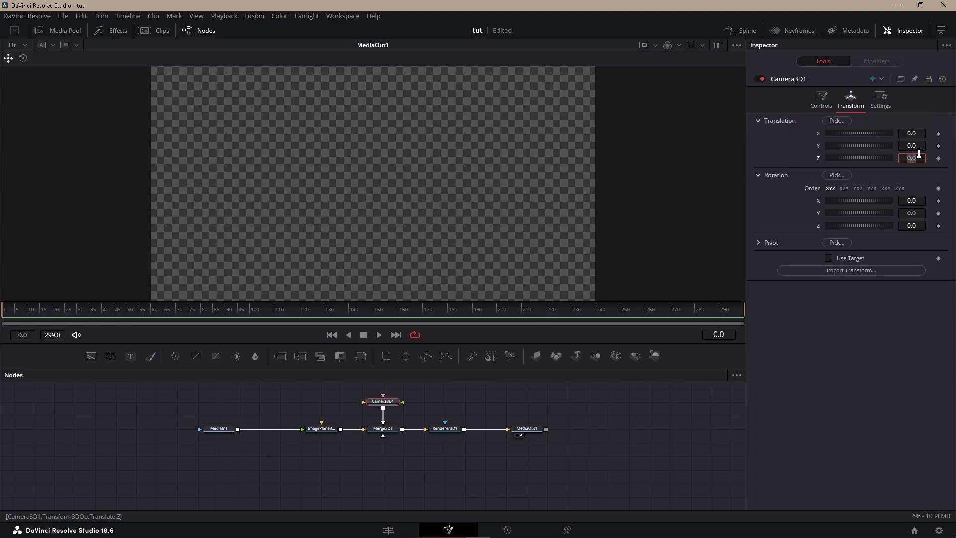
text(1.65)
key(Tab)
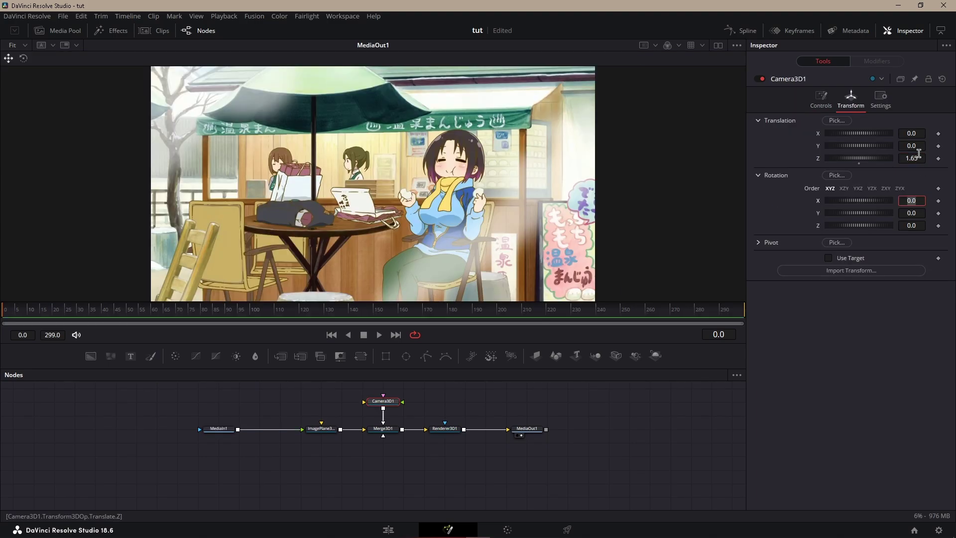
Step: Set the ImagePlane3D1 Z translation to -2 and scale it up to about 2.213 to fill the frame
click(321, 428)
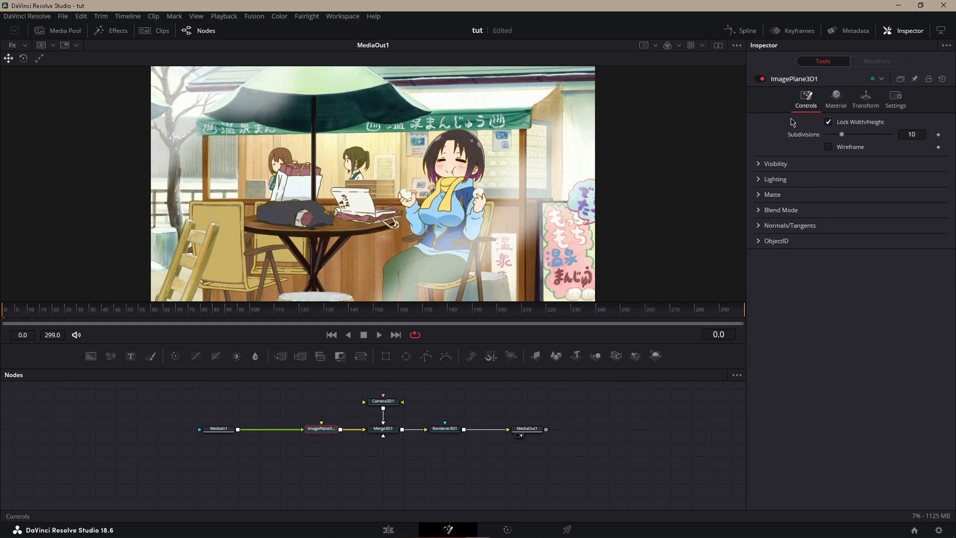
drag(326, 429, 306, 429)
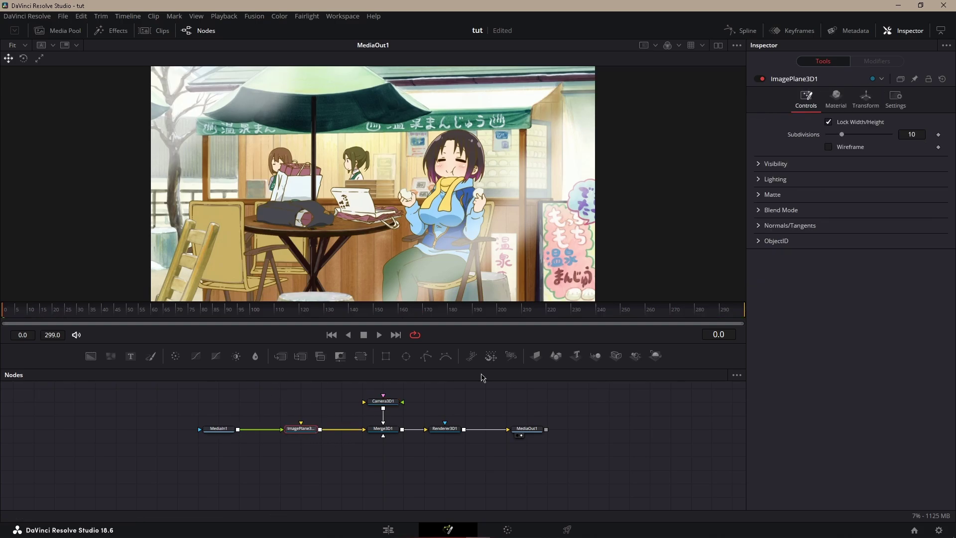
click(865, 100)
click(919, 159)
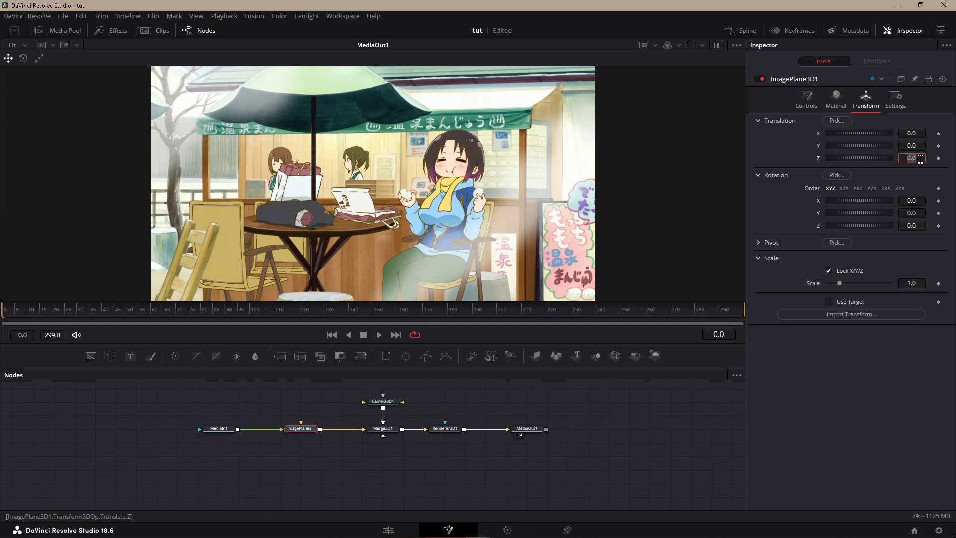
text(-2)
key(Tab)
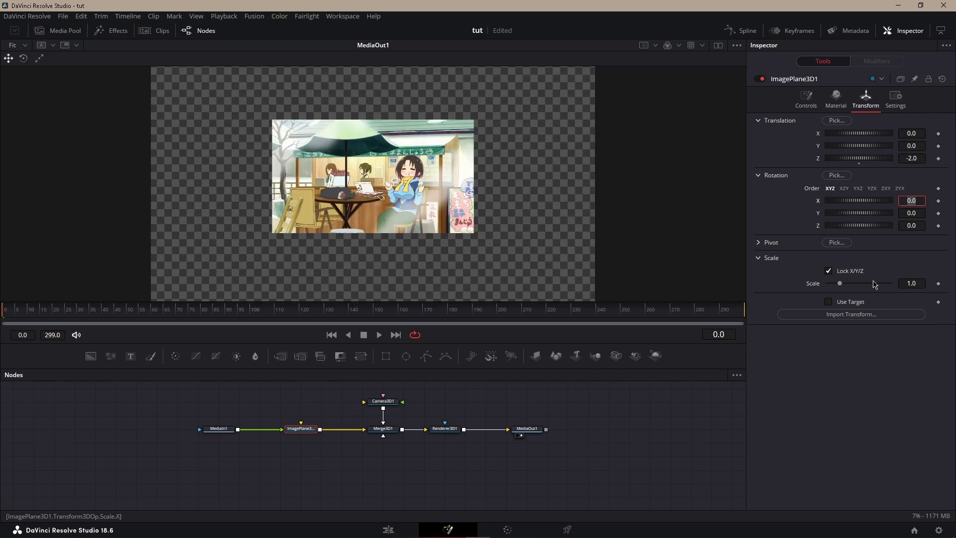
drag(840, 284, 855, 284)
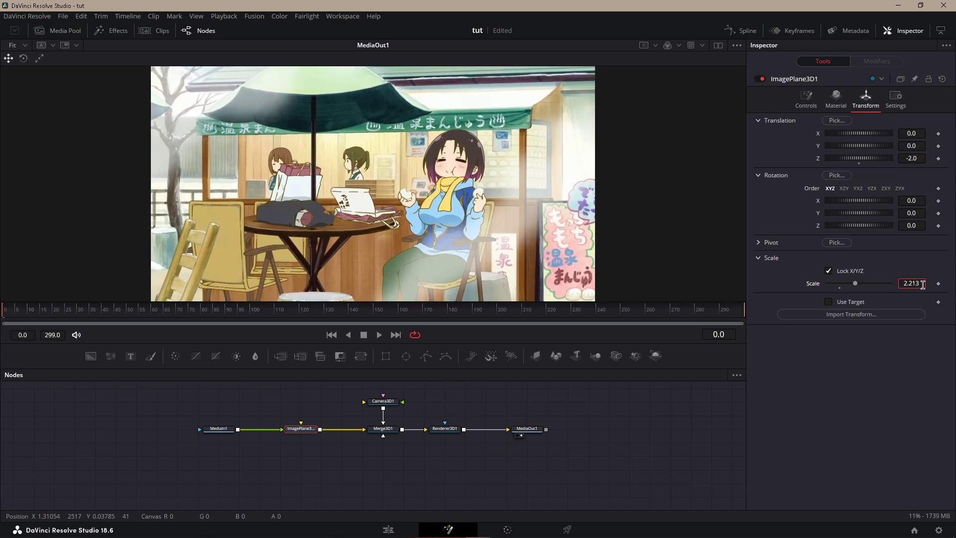
scroll(607, 235, down, 1)
scroll(600, 247, down, 2)
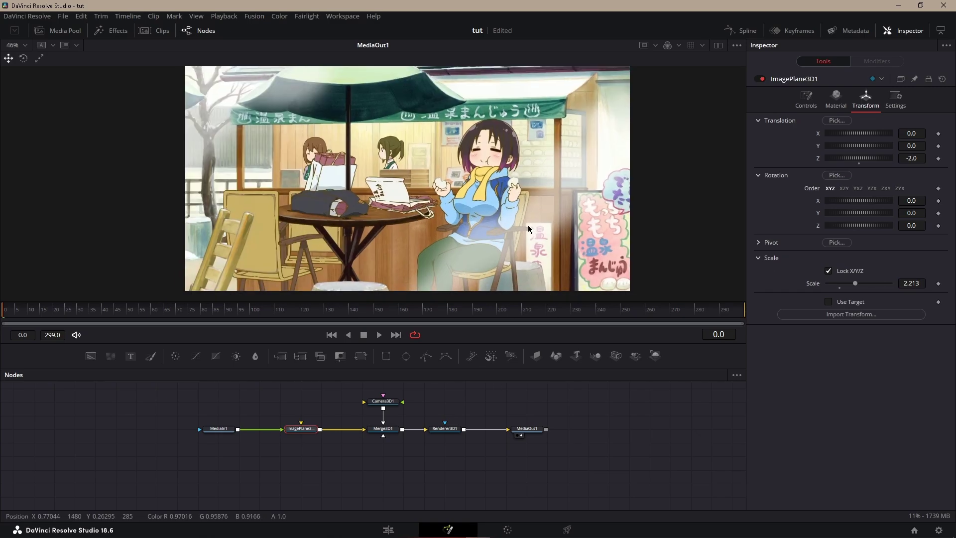
Step: Add a second Merge3D node feeding Merge3D1, and add a pEmitter node below the MediaIn1 branch
drag(595, 356, 384, 455)
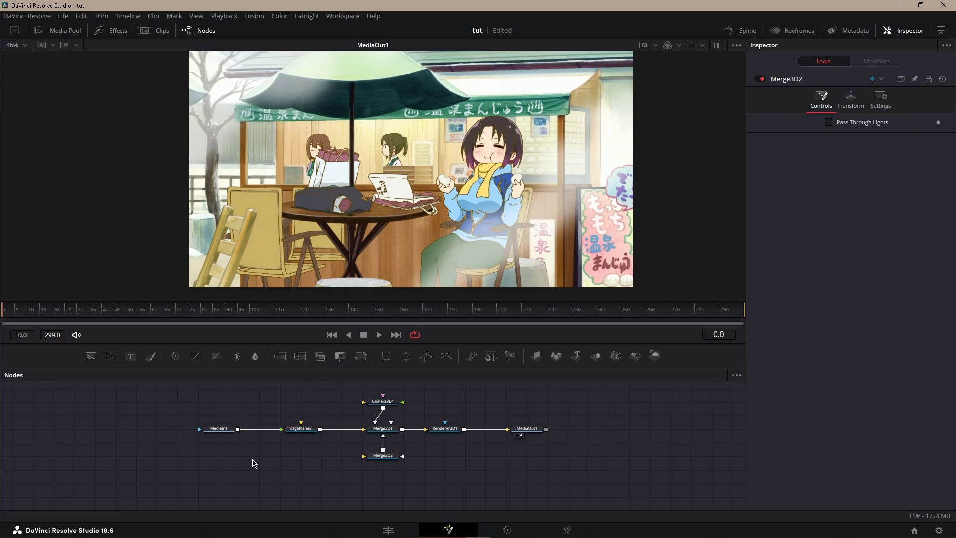
key(shift+space)
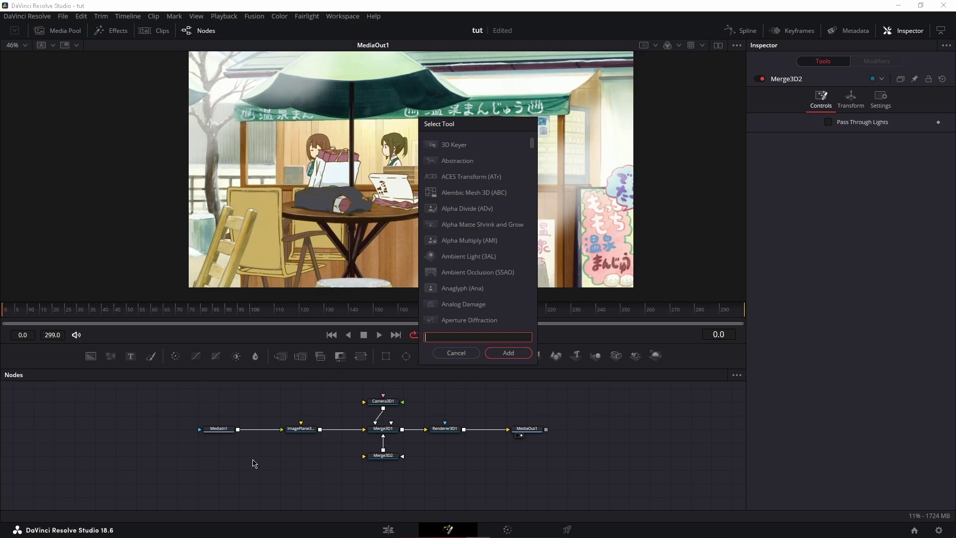
text(pem)
key(Return)
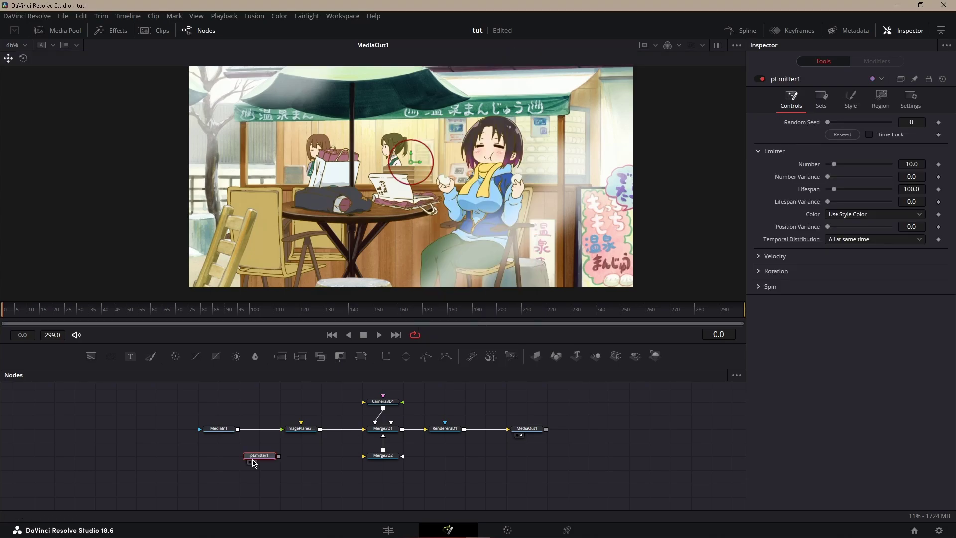
Step: Add a pRender node linking pEmitter1 to Merge3D2, and show the dual viewers with Merge3D1 beside MediaOut1
key(shift+space)
text(emi)
key(BackSpace)
key(BackSpace)
key(BackSpace)
text(pren)
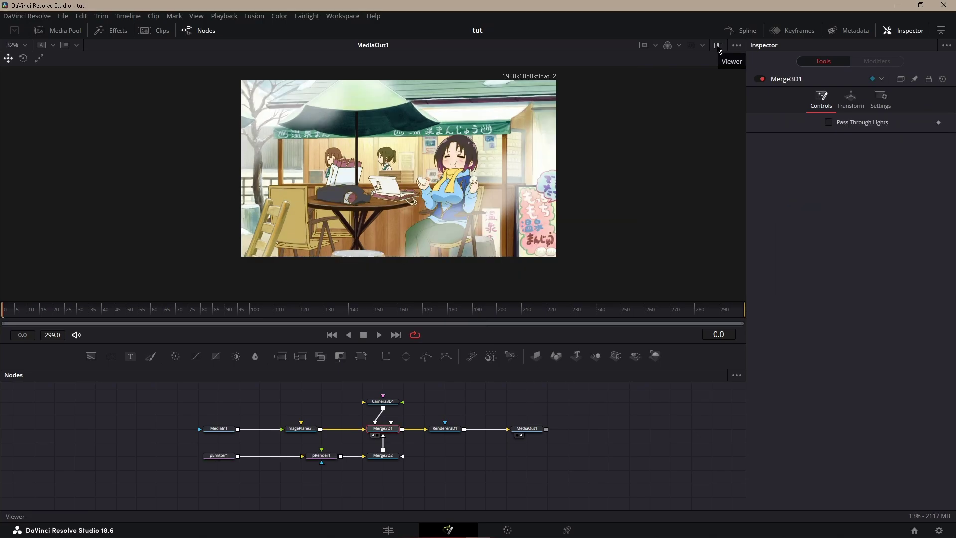
click(718, 45)
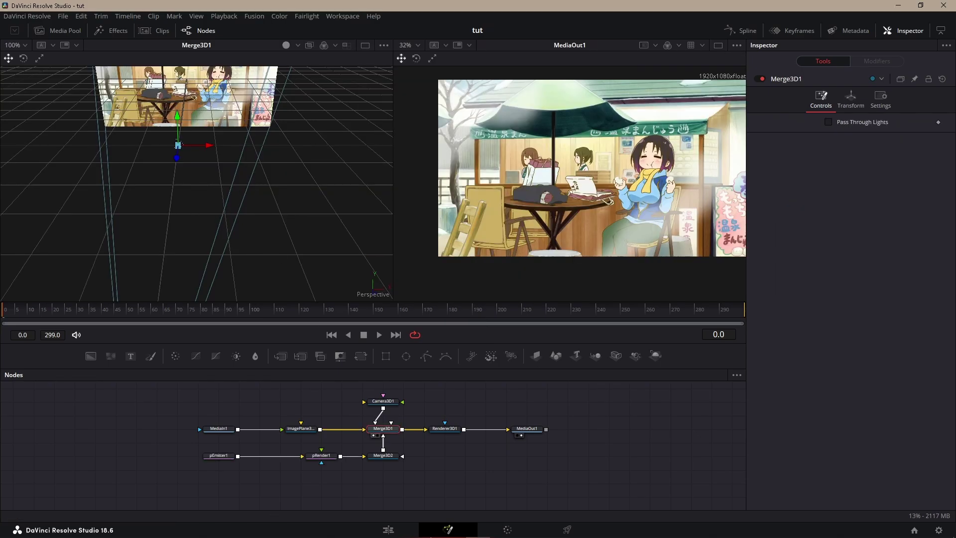
Step: Keyframe the pEmitter1 Number at 250 on frame 0 and at 0 on frame 1
click(232, 455)
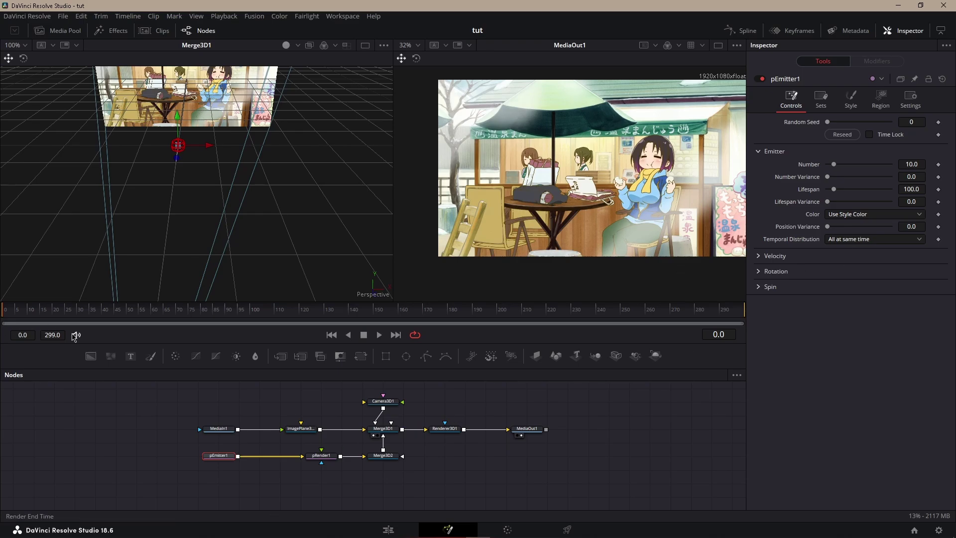
drag(31, 313, 2, 324)
click(919, 164)
text(250)
key(Tab)
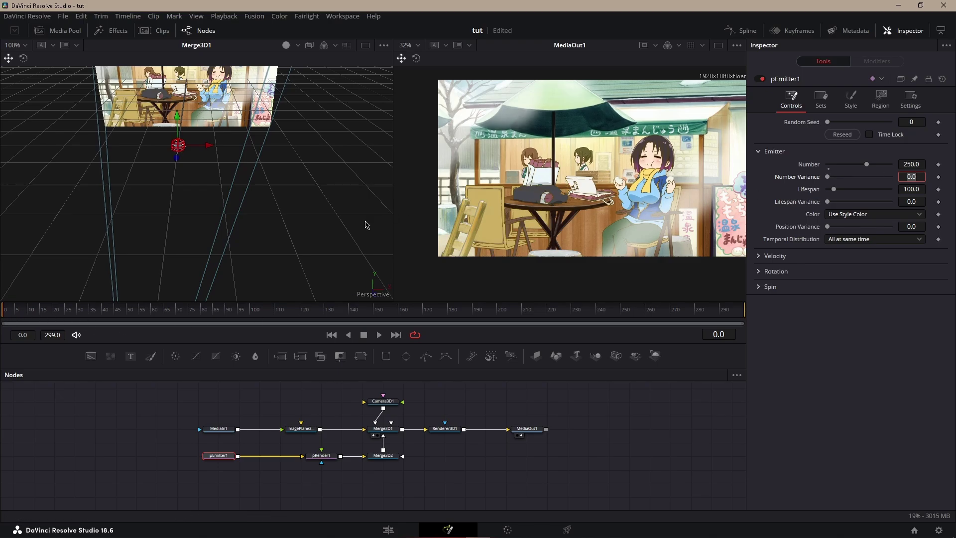
click(938, 164)
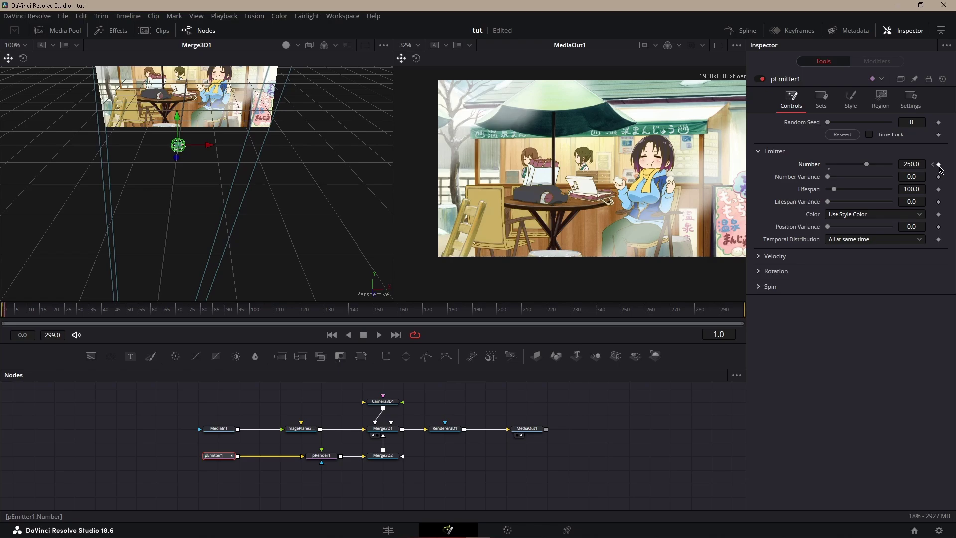
drag(866, 164, 762, 170)
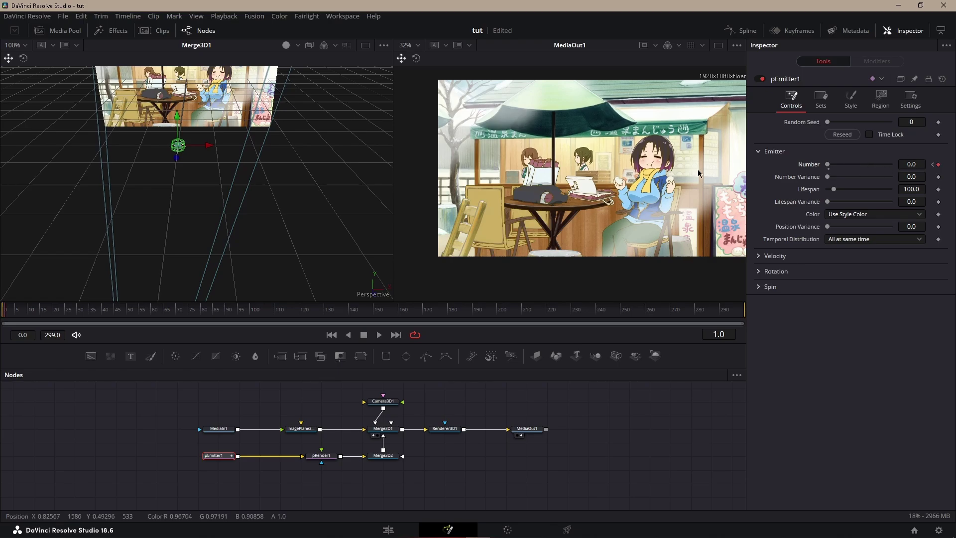
Step: Scrub through to frame 299 to check the particles, and set the pEmitter1 Lifespan to 300
drag(95, 313, 311, 322)
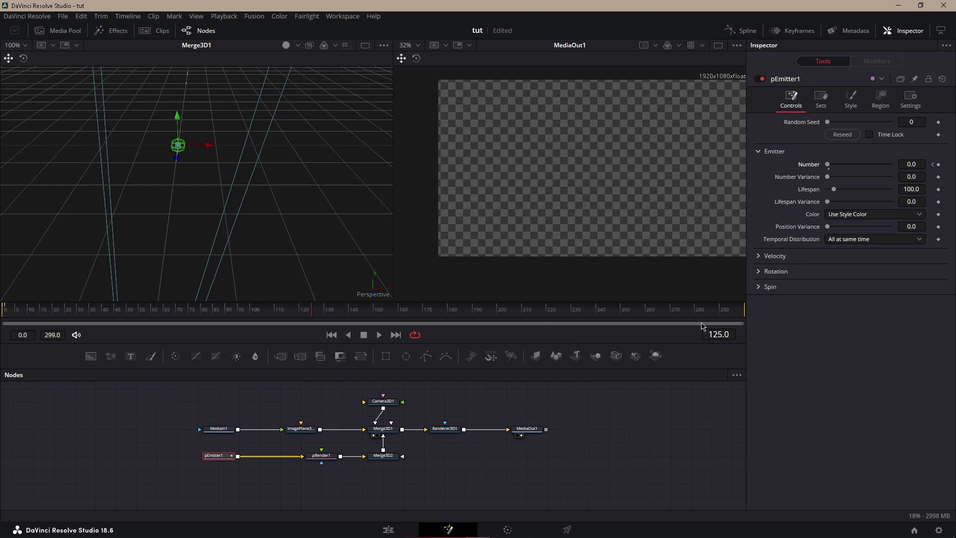
drag(706, 316, 803, 309)
click(916, 188)
text(3)
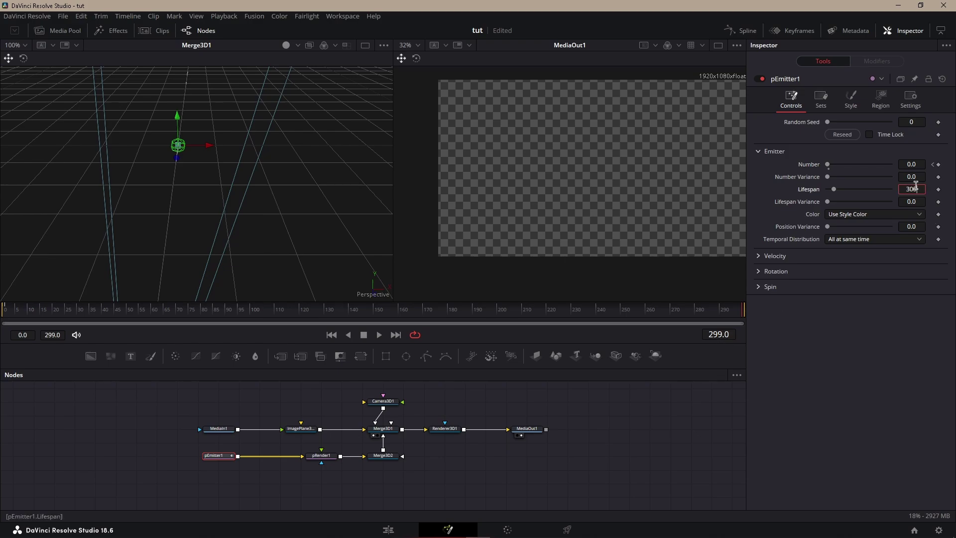
text(00)
key(Tab)
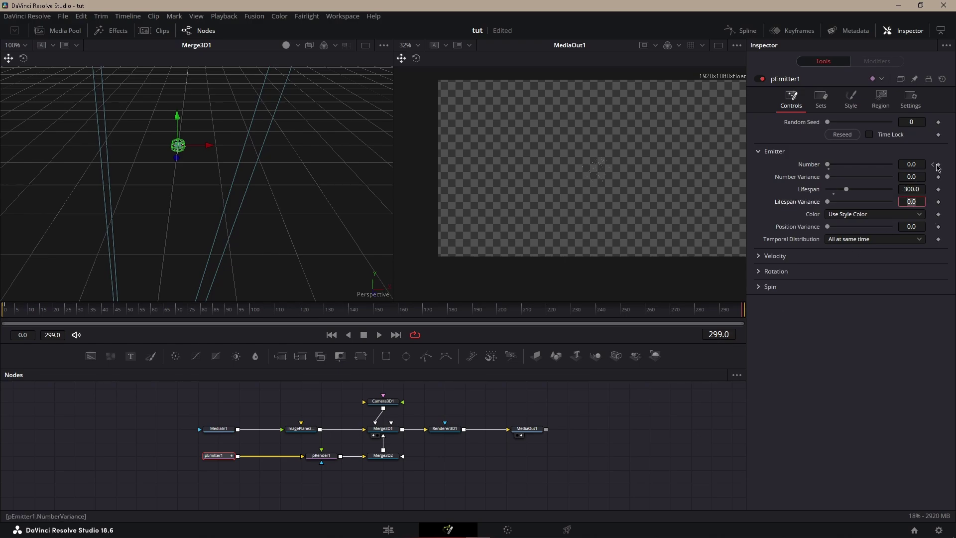
click(415, 310)
Step: Change the pEmitter1 particle style to Blob
click(850, 98)
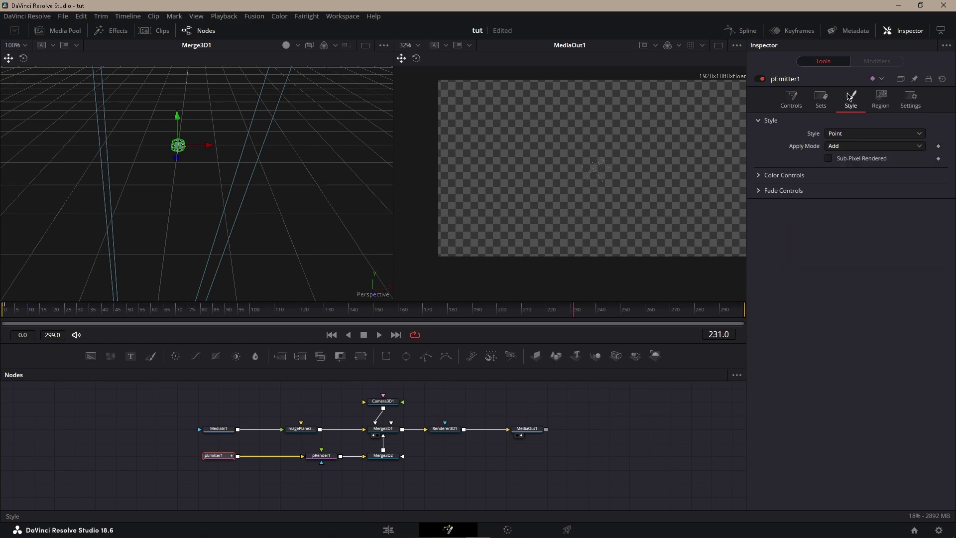
click(864, 133)
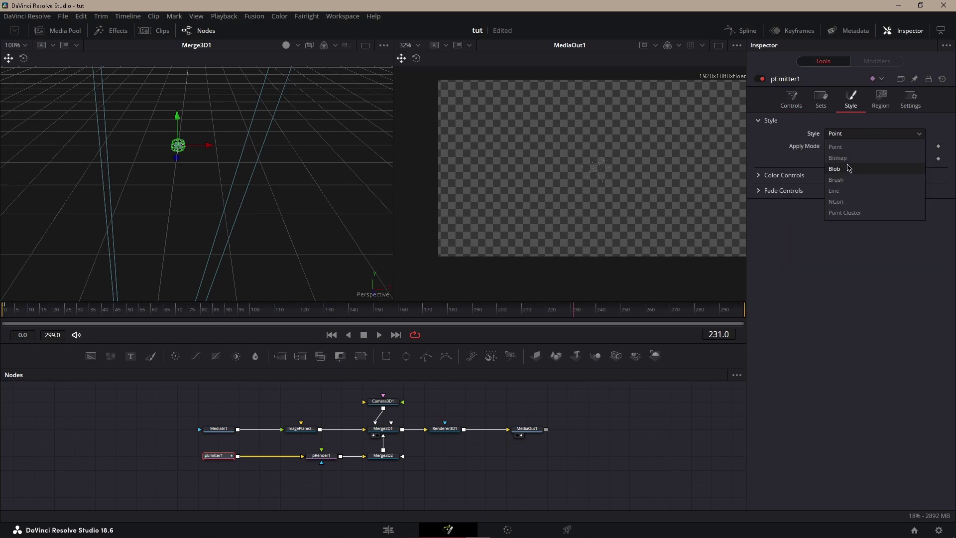
click(849, 169)
Step: Set the pEmitter1 spherical emission region size to 1.5
click(881, 98)
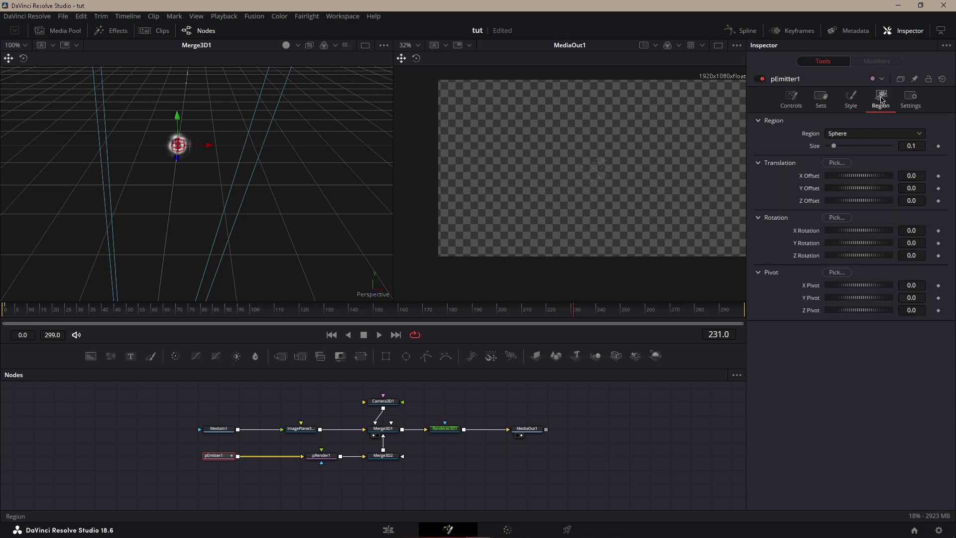
drag(834, 149, 917, 148)
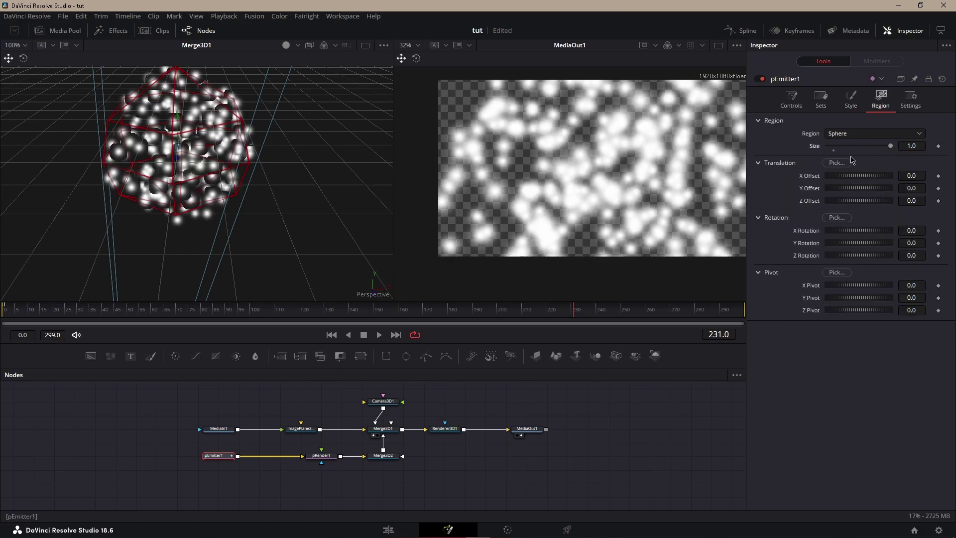
drag(890, 146, 923, 156)
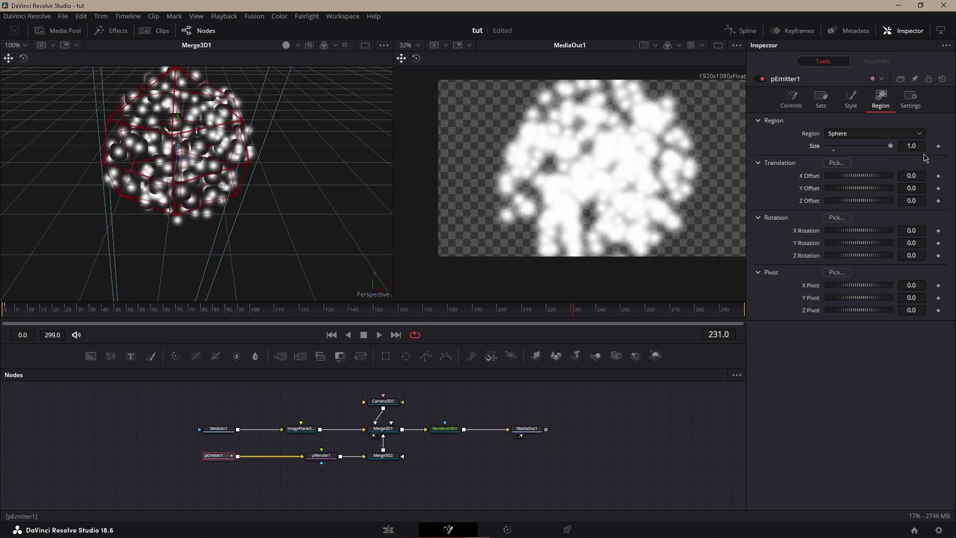
double_click(917, 148)
text(.5)
key(Tab)
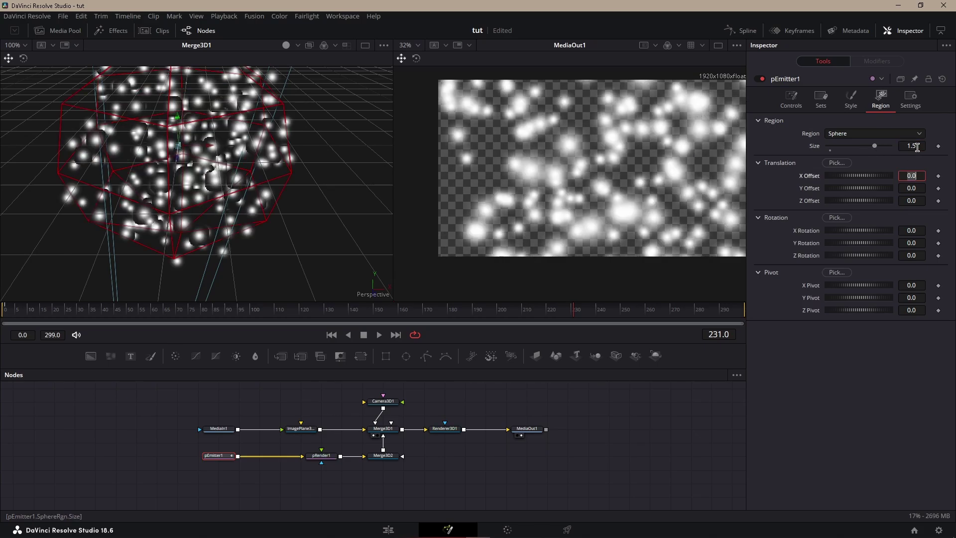
Step: Expand the color controls in the pEmitter1 style settings
click(850, 99)
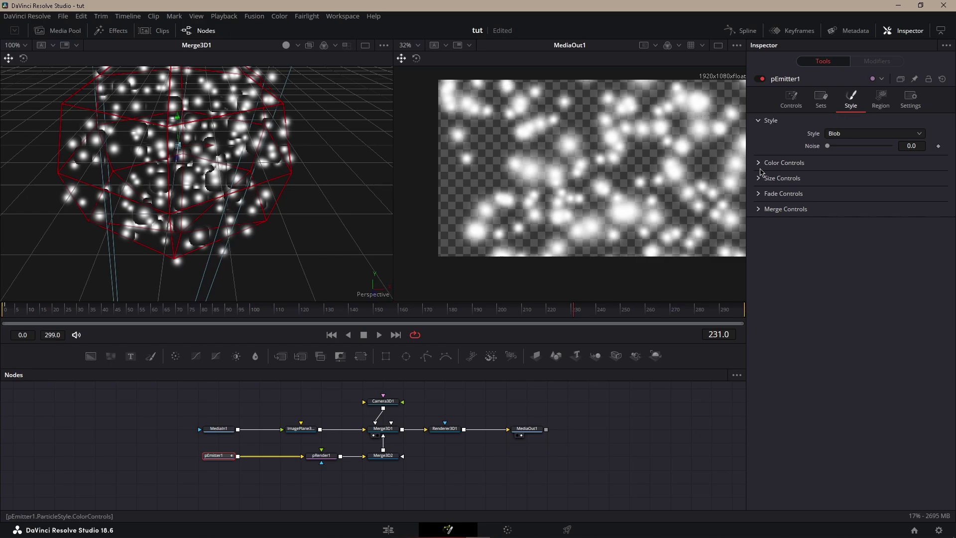
click(816, 163)
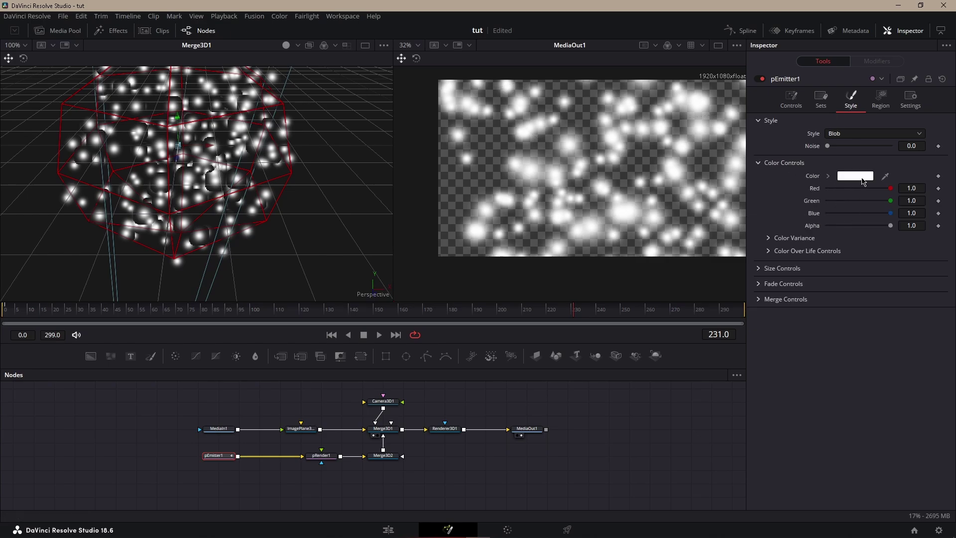
click(862, 177)
click(523, 363)
click(868, 178)
click(572, 364)
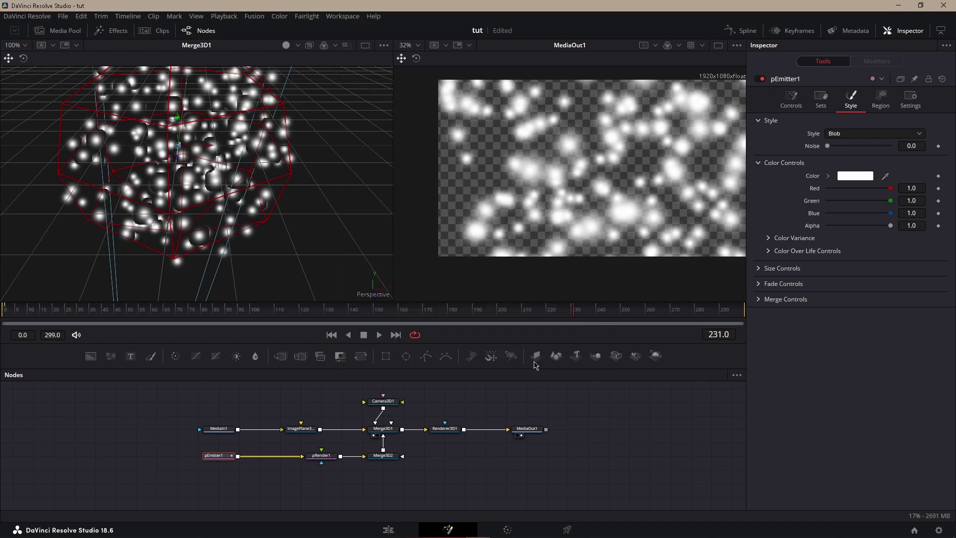
Step: Try giving the pEmitter1 particles a colored tint by widening the red, green and blue Color Variance ranges
click(788, 237)
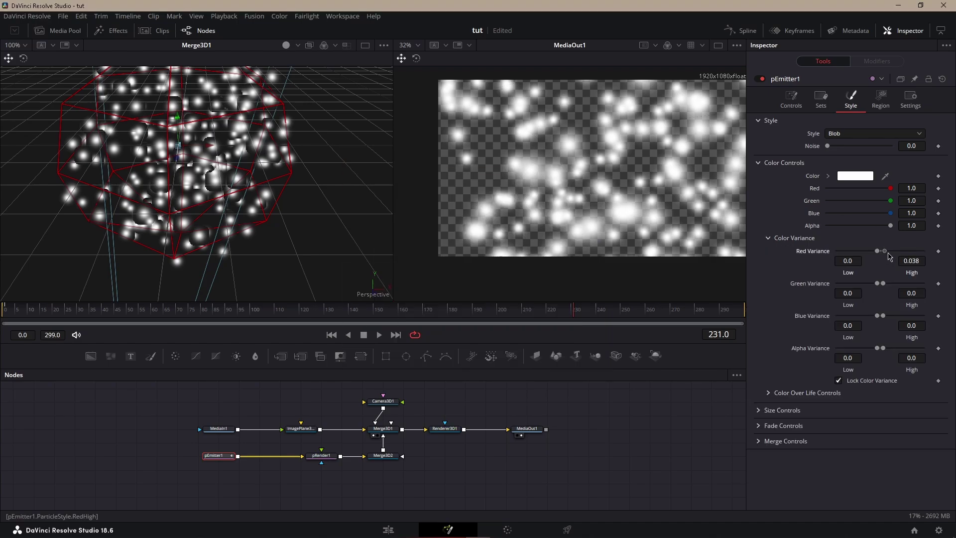
drag(883, 250, 890, 258)
double_click(885, 251)
mouse_move(882, 283)
mouse_down()
mouse_move(930, 285)
mouse_move(877, 286)
mouse_up()
drag(883, 315, 949, 320)
drag(877, 250, 839, 252)
drag(877, 284, 865, 283)
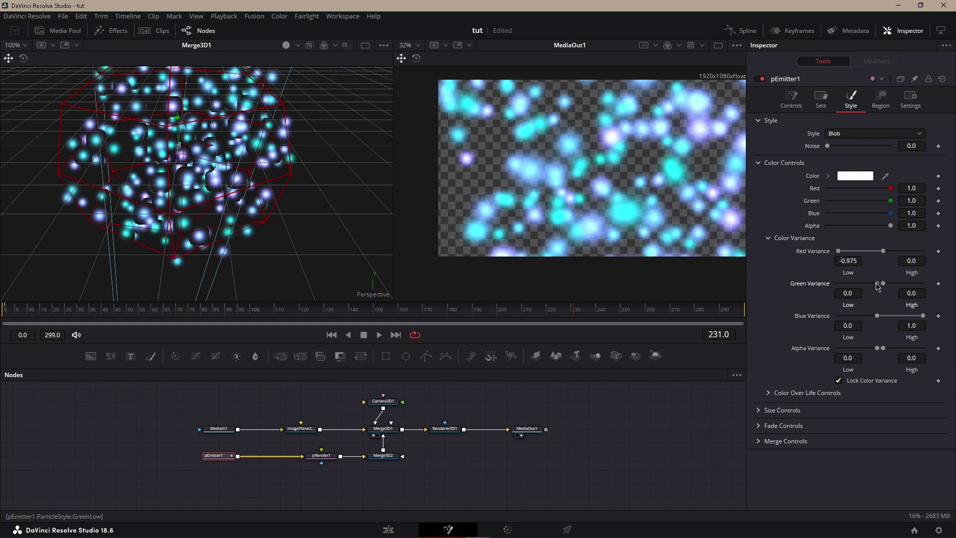
drag(877, 316, 862, 320)
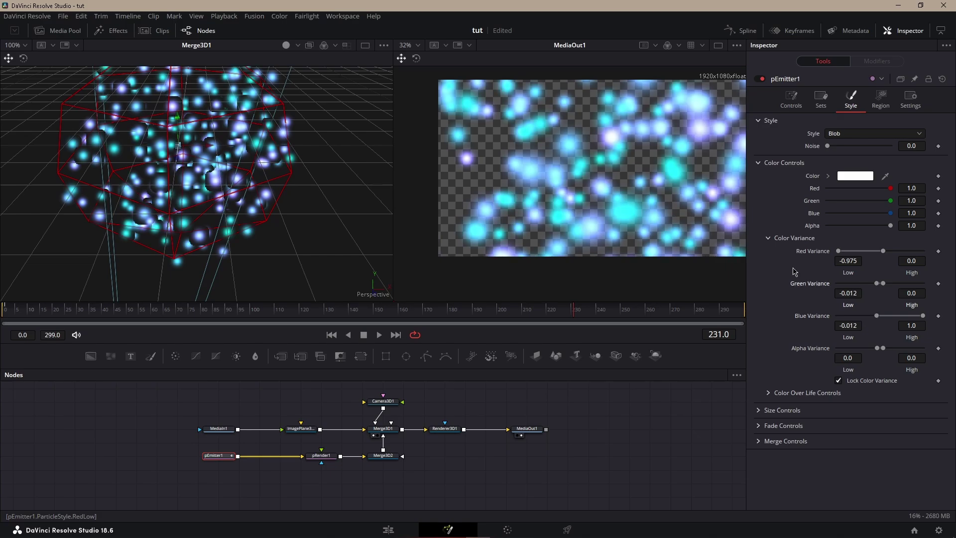
drag(843, 251, 899, 255)
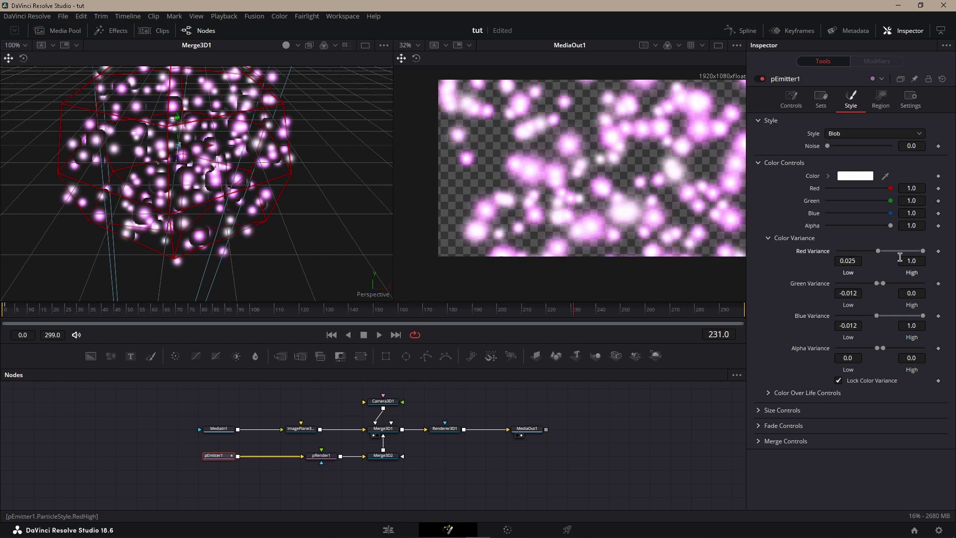
click(758, 163)
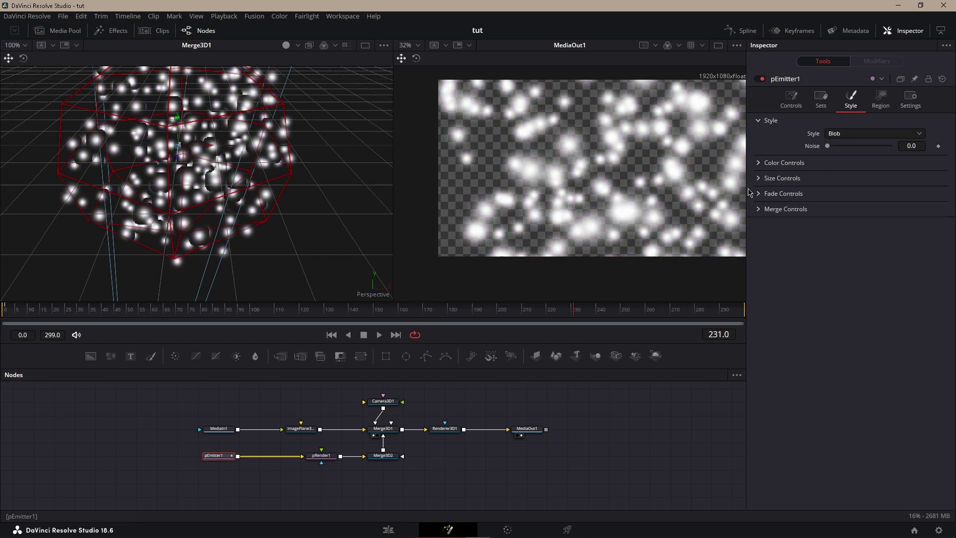
Step: Set the pEmitter1 particle Size to 0.015 and Size Variance to 0.1
click(759, 180)
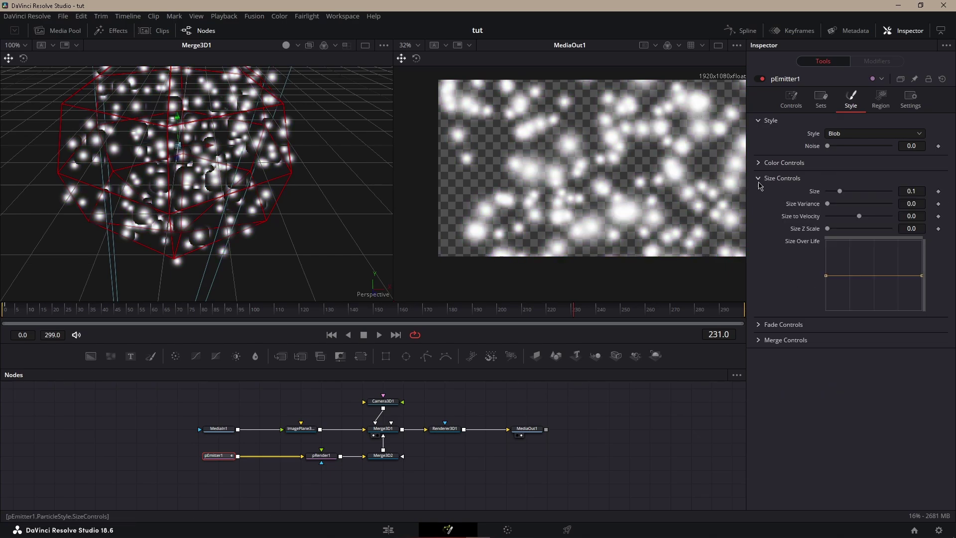
click(924, 192)
text(0.015)
key(Tab)
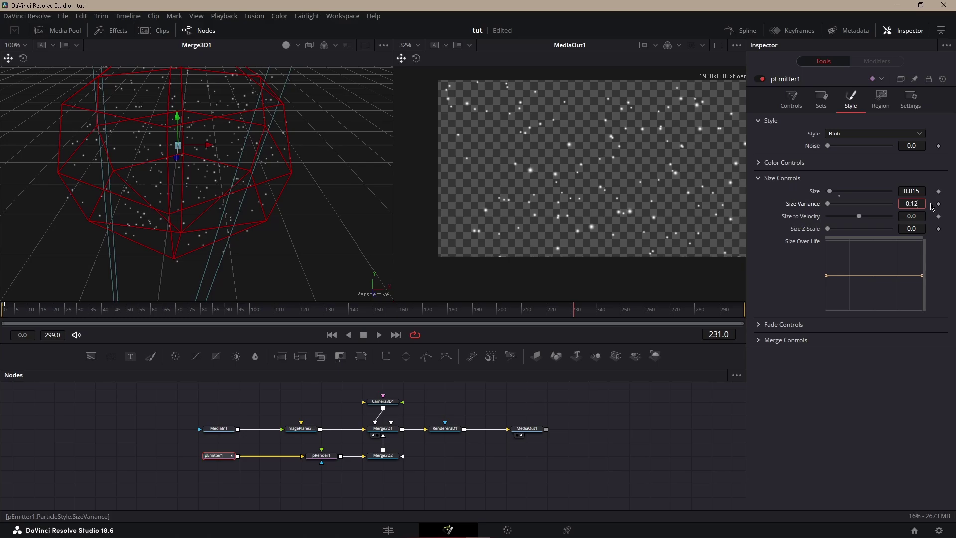
key(Tab)
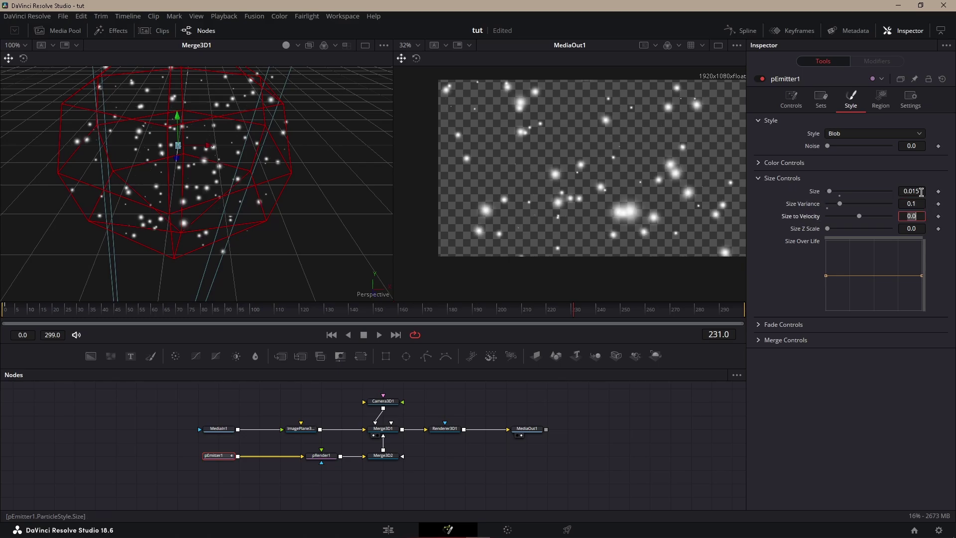
Step: Reduce the pEmitter1 Size Variance to 0.075
click(921, 192)
click(922, 203)
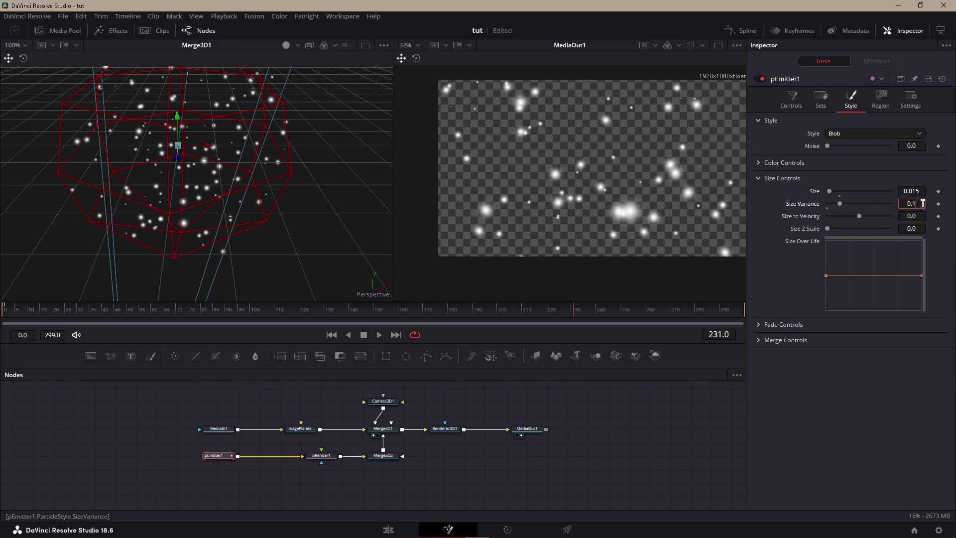
text(075)
key(Tab)
Step: Set the pEmitter1 Random Seed to 106 and scrub the timeline to check the particles
click(791, 100)
click(910, 122)
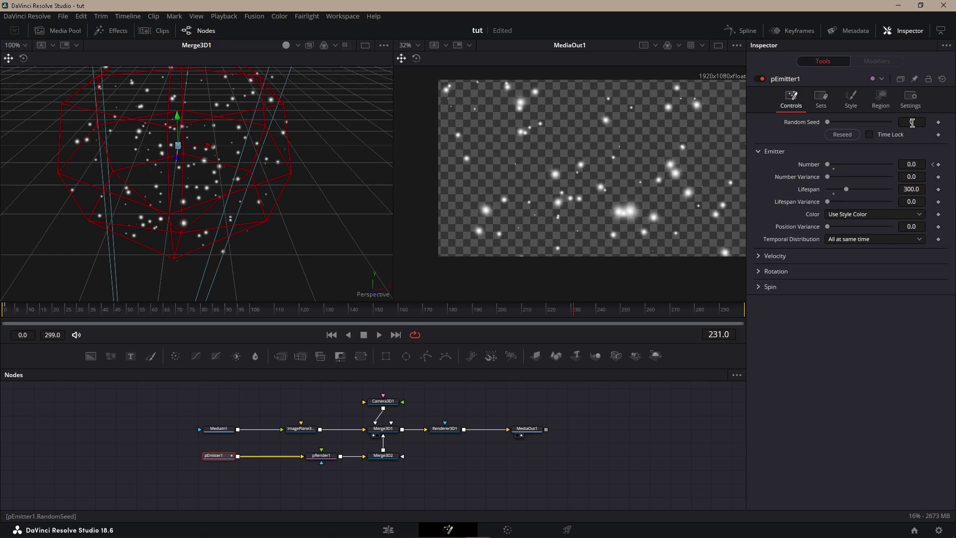
text(101)
key(Return)
key(Up)
key(Up)
key(Up)
key(Up)
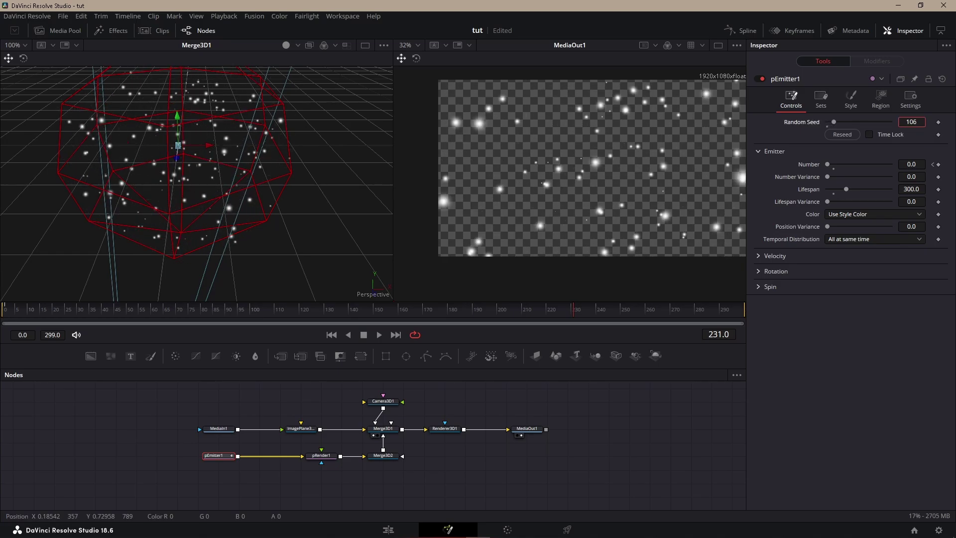
key(Return)
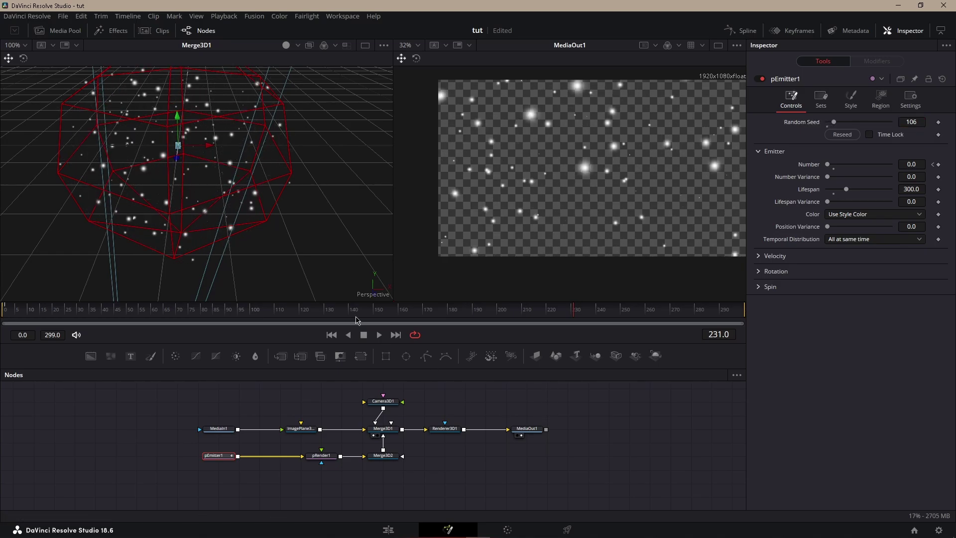
drag(316, 308, 3, 318)
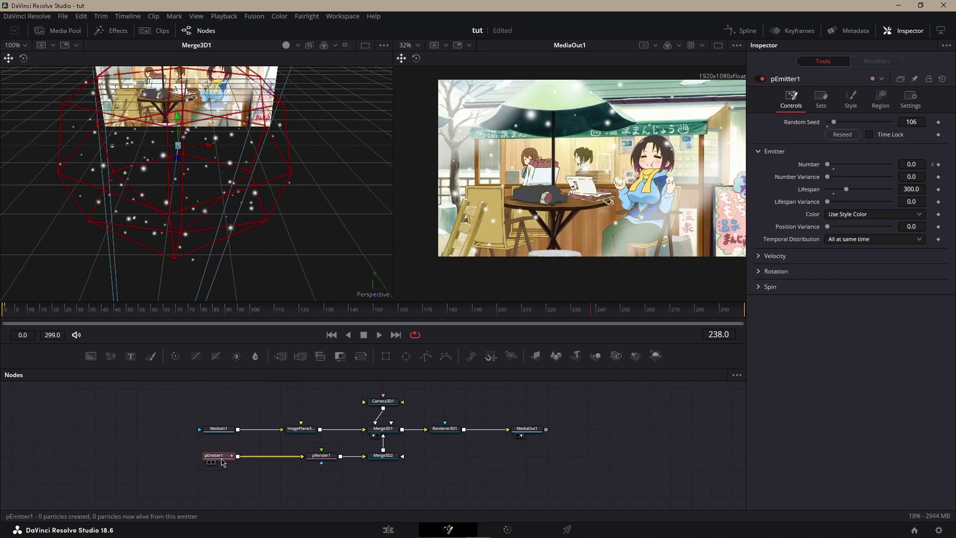
Step: Insert a pTurbulence node between pEmitter1 and pRender1, spacing the nodes evenly
drag(222, 462, 187, 464)
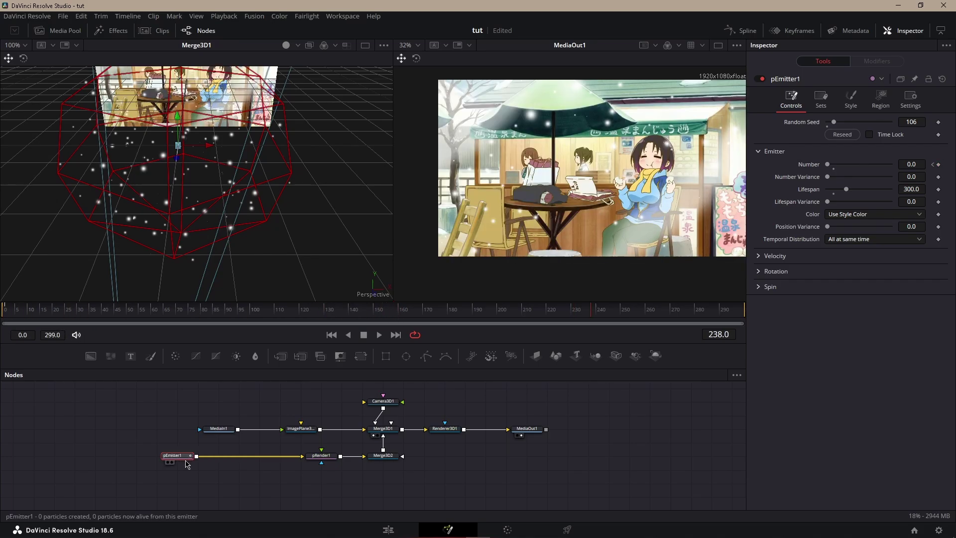
key(shift+space)
text(pren)
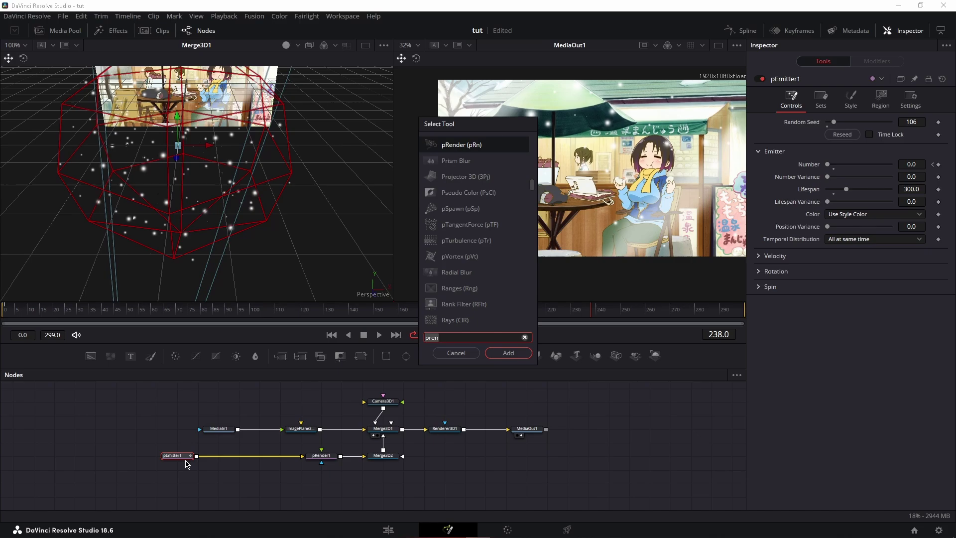
text(tur)
key(Return)
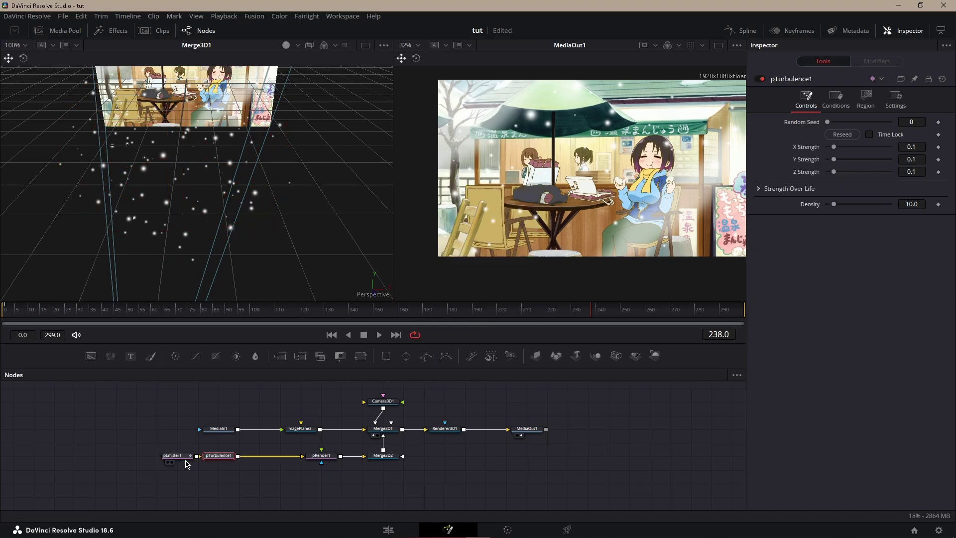
drag(219, 456, 240, 457)
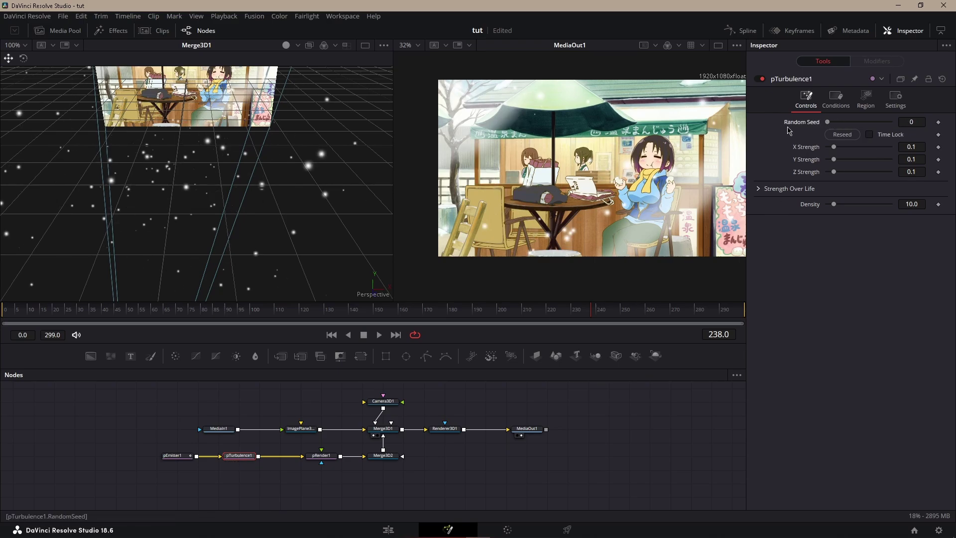
Step: Set the X, Y and Z Strength of pTurbulence1 to 0.15 each
click(919, 148)
double_click(915, 149)
text(0.15)
key(Tab)
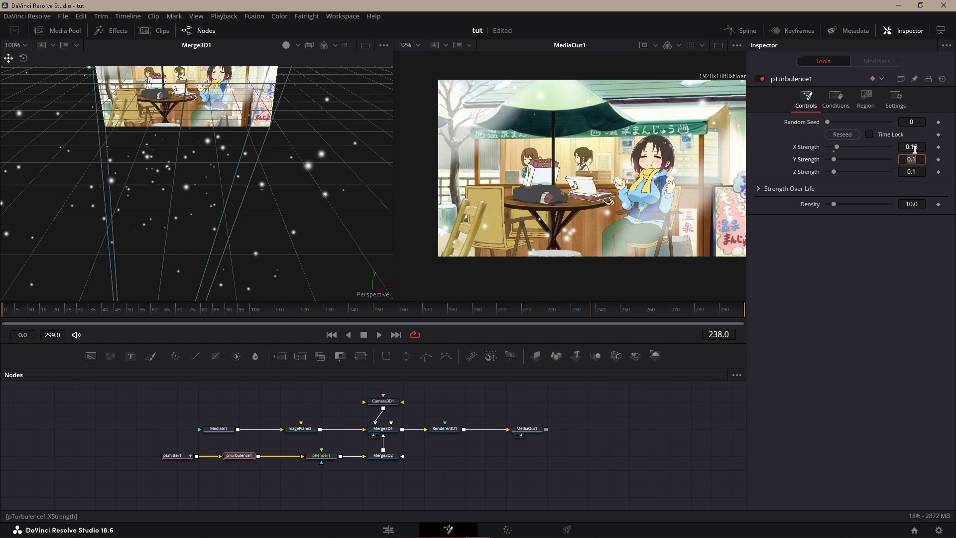
text(0.15)
key(Tab)
text(0.15)
key(Tab)
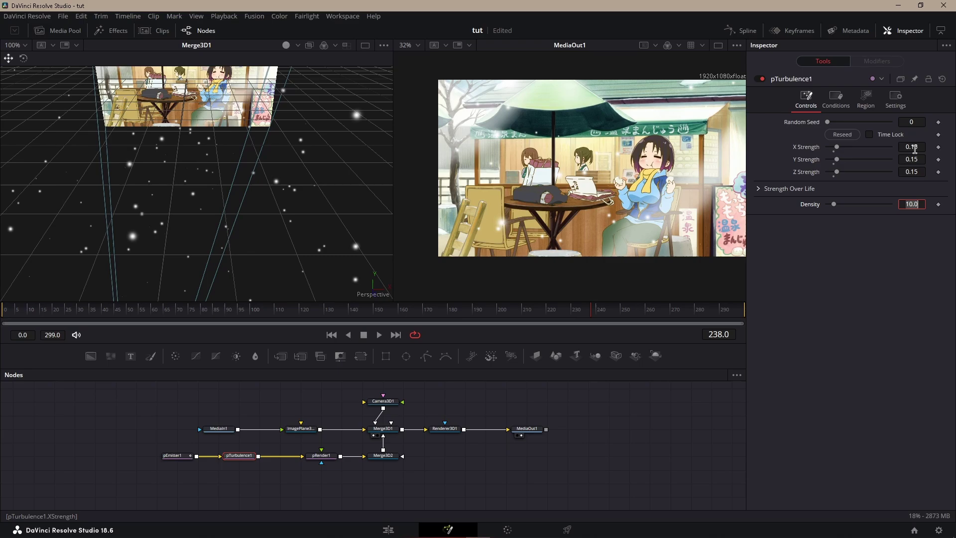
click(915, 149)
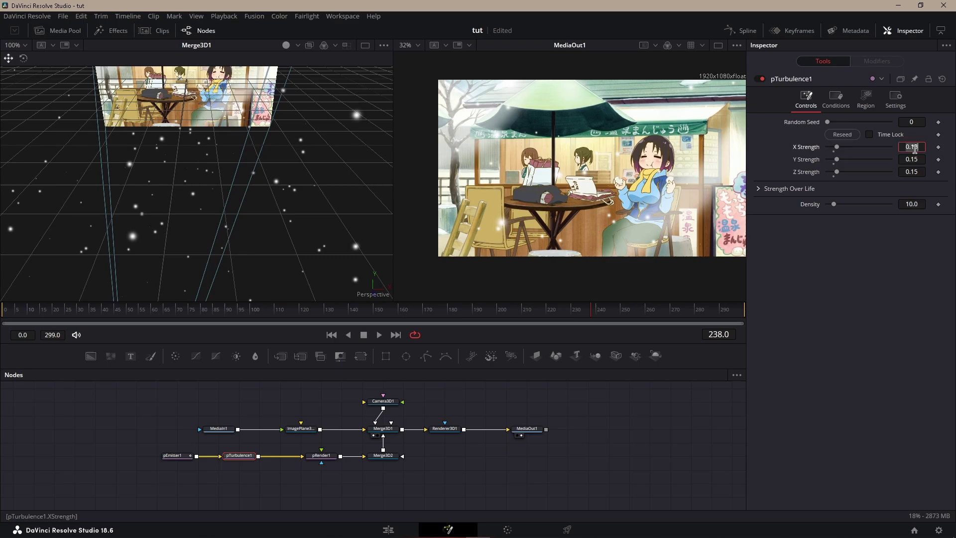
Step: Set the pTurbulence1 Density to 50 and scrub the timeline to check the motion
click(909, 205)
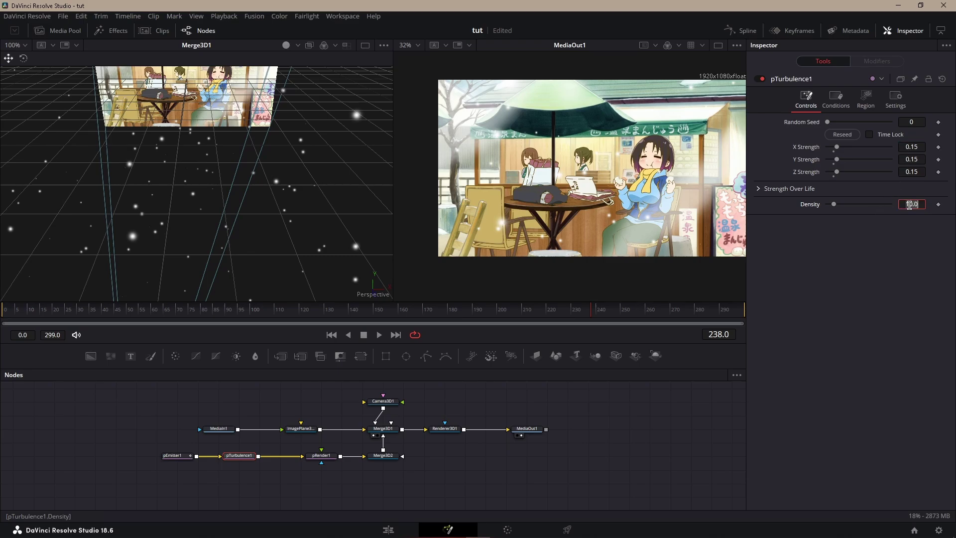
text(50)
key(Return)
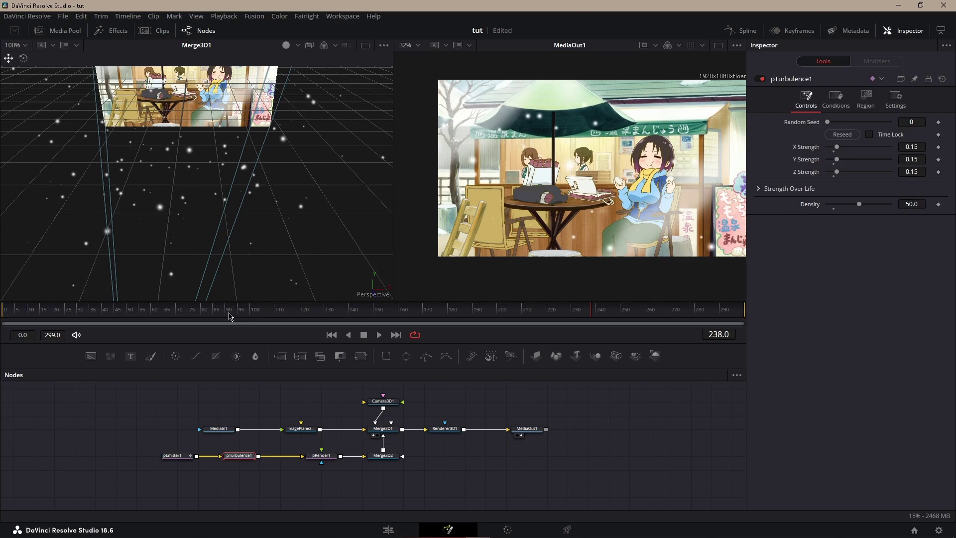
drag(229, 312, 601, 321)
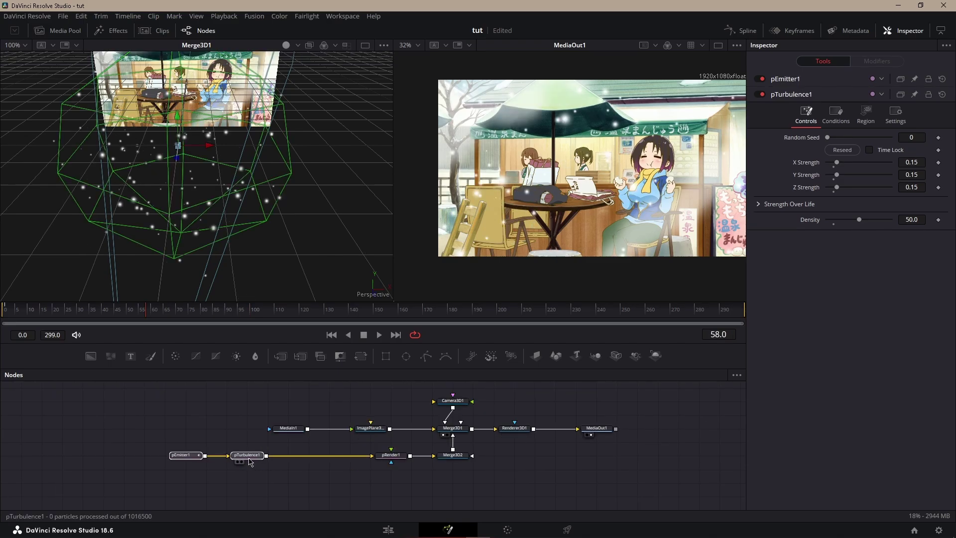
Step: Add a pDirectionalForce node between pTurbulence1 and pRender1
drag(250, 461, 271, 462)
key(shift+space)
text(tur)
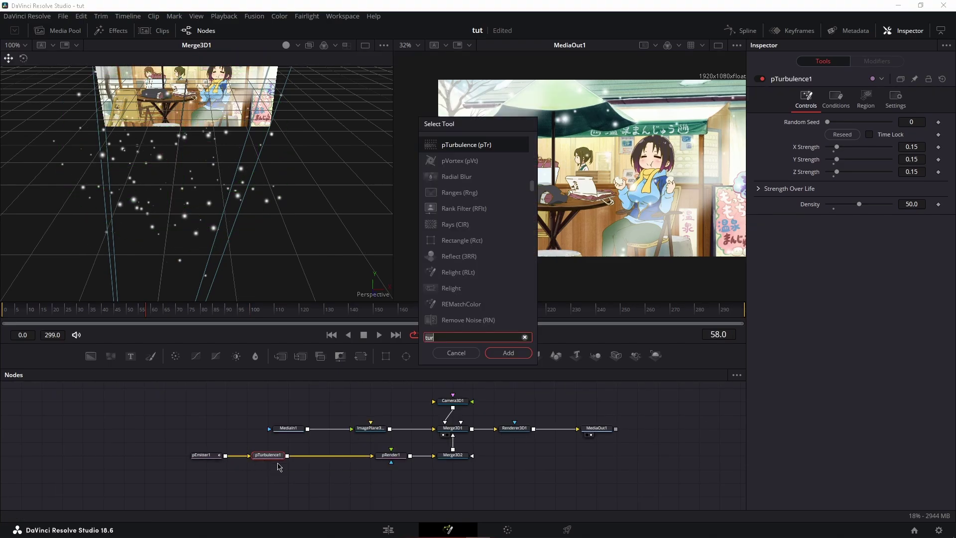
key(BackSpace)
key(BackSpace)
key(BackSpace)
text(pdir)
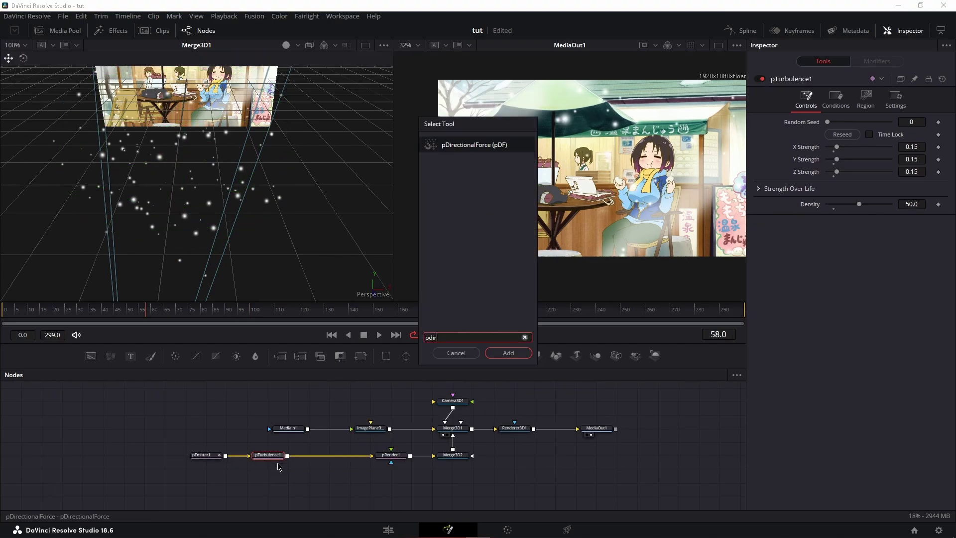
key(Return)
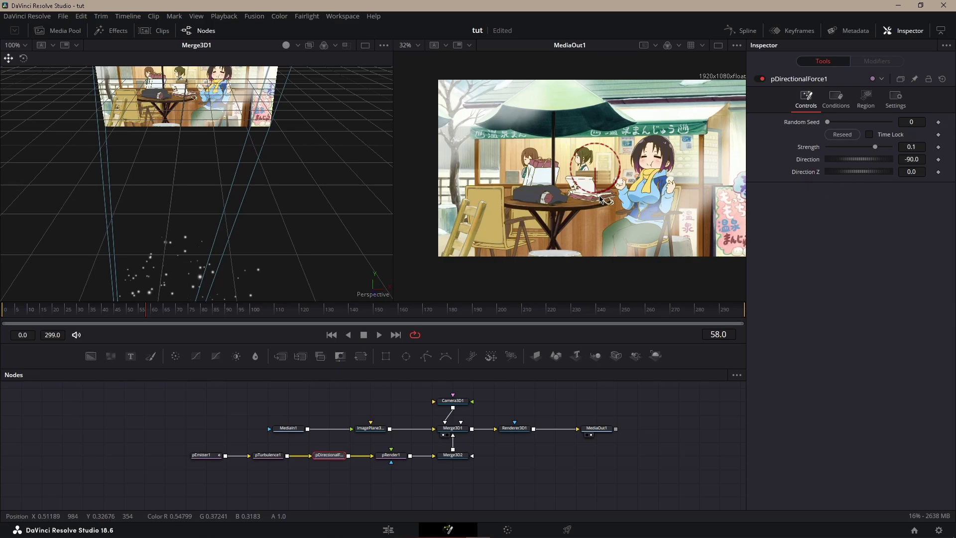
Step: Angle the directional force to about -125 degrees, set its Strength to 0.01, and play back the particles
drag(595, 192, 578, 192)
mouse_move(579, 191)
mouse_down()
mouse_move(594, 191)
mouse_move(579, 192)
mouse_up()
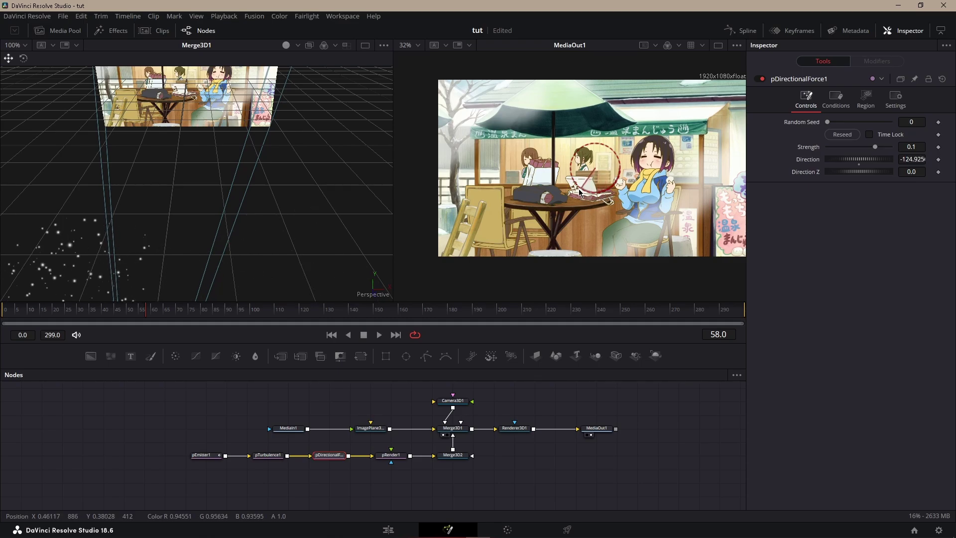
scroll(620, 194, up, 2)
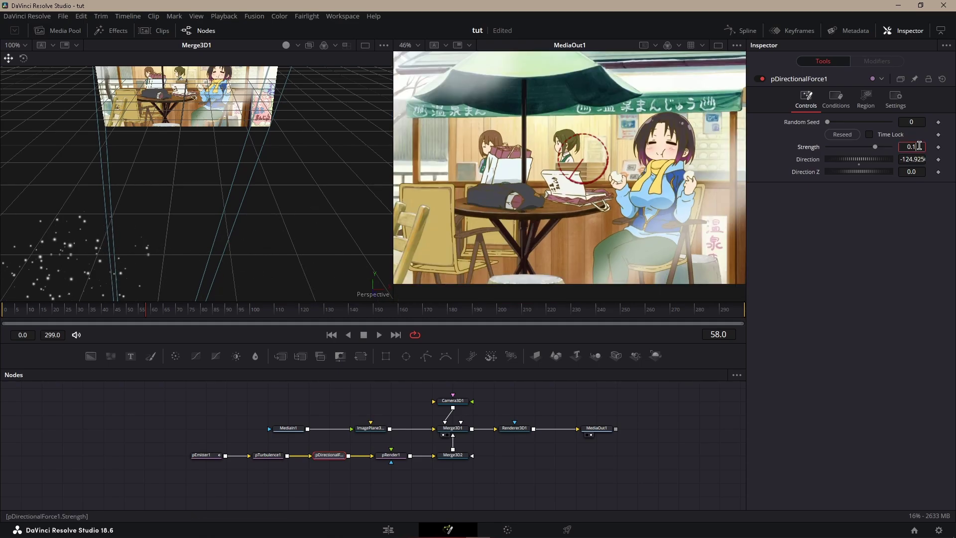
click(919, 146)
text(0.01)
key(Tab)
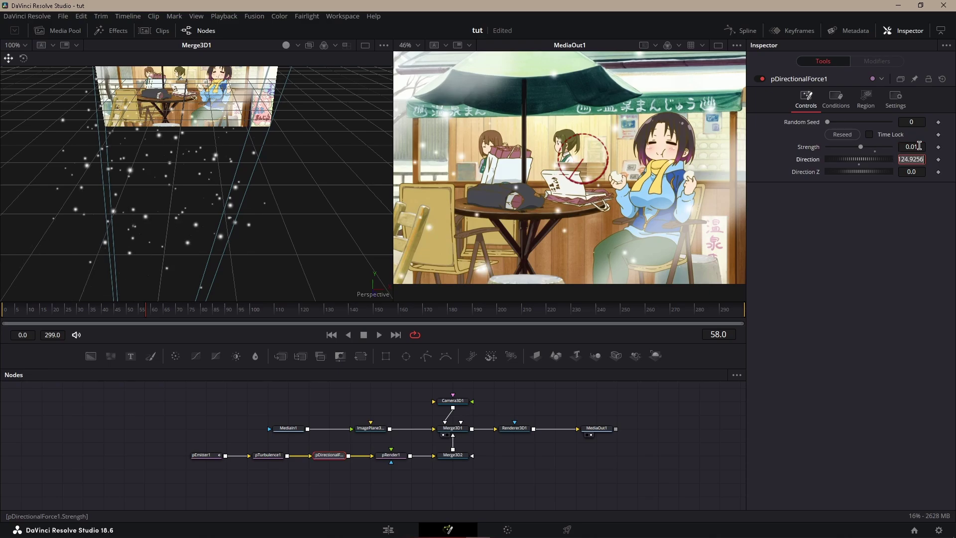
key(space)
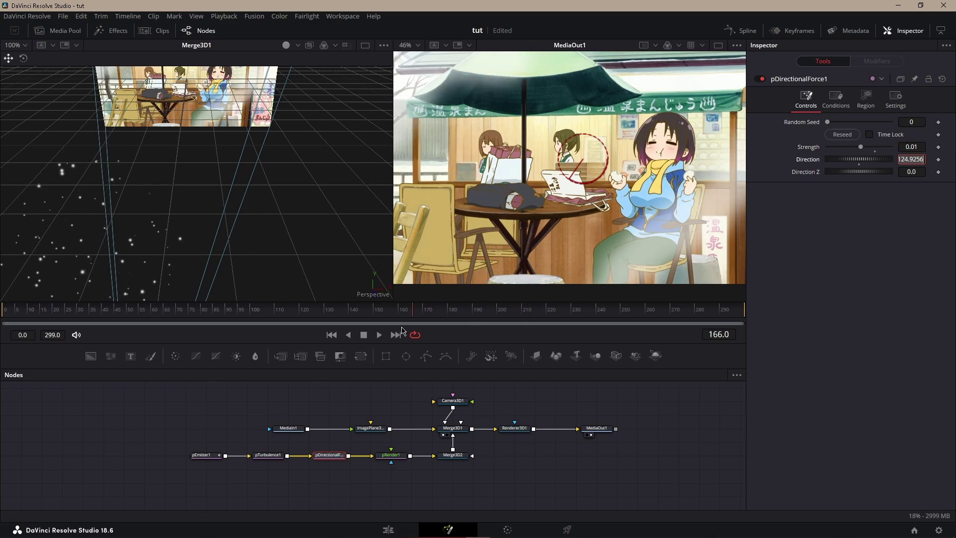
Step: Lower the pDirectionalForce1 Strength to 0.0025 and scrub back to frame 104 to check the drift
click(924, 145)
text(0.0025)
key(Tab)
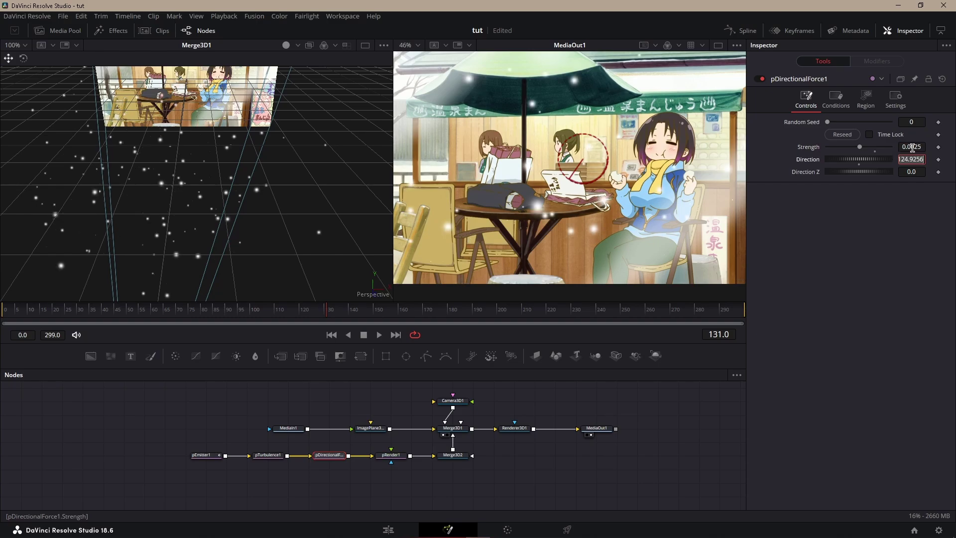
scroll(650, 194, down, 3)
drag(363, 311, 259, 313)
Step: Reduce the pEmitter1 particle Size to 0.01 and Size Variance to 0.05
click(204, 455)
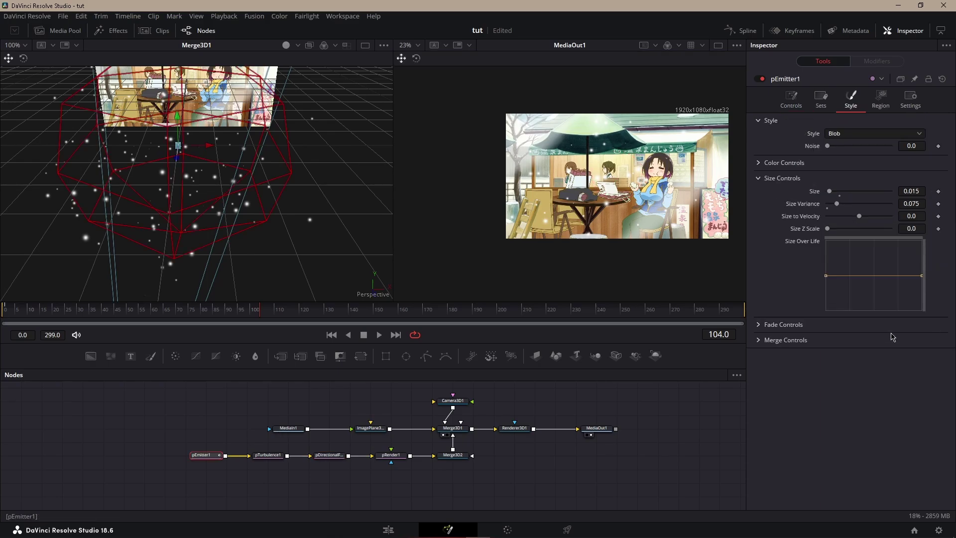
click(924, 190)
text(0.01)
key(Tab)
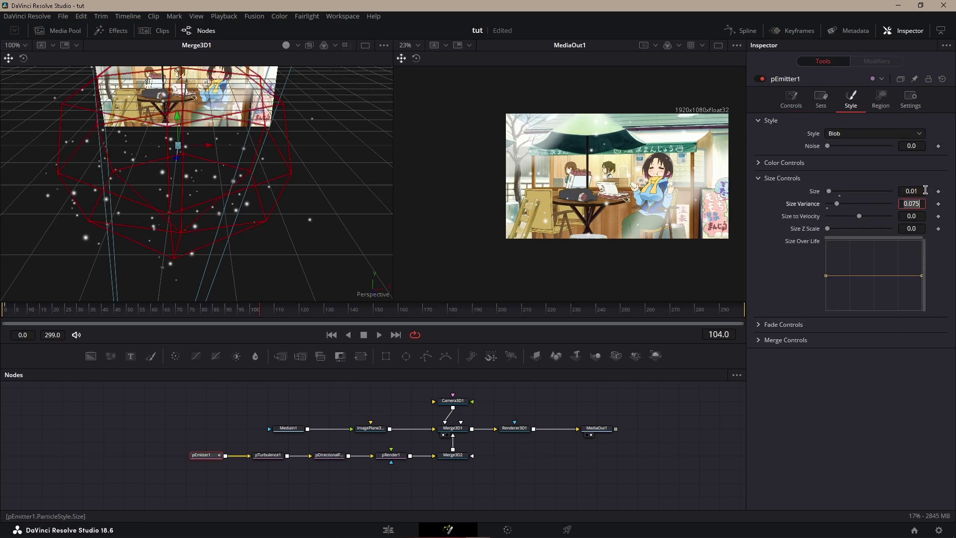
text(.05)
key(Tab)
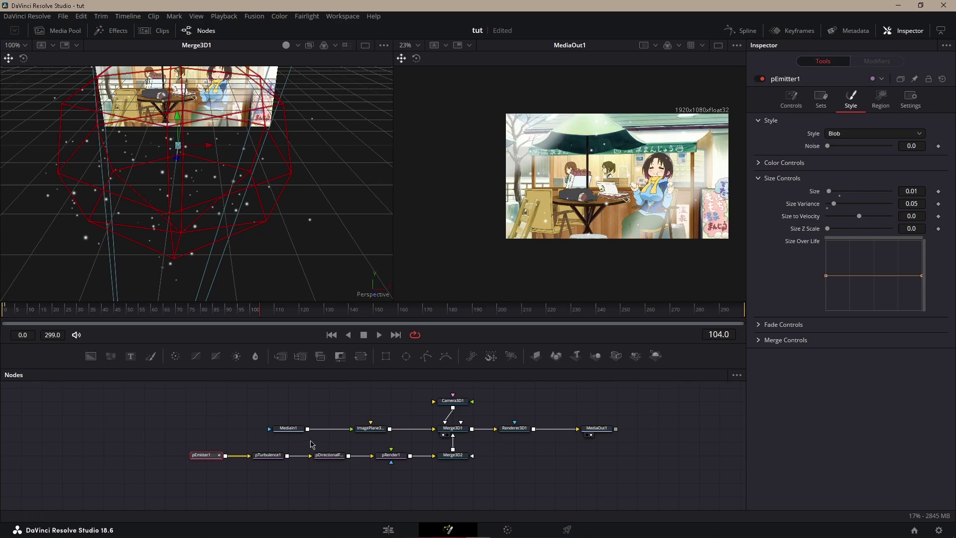
Step: Go to frame 0 and set the pEmitter1 Number of emitted particles to 400
click(791, 99)
key(Home)
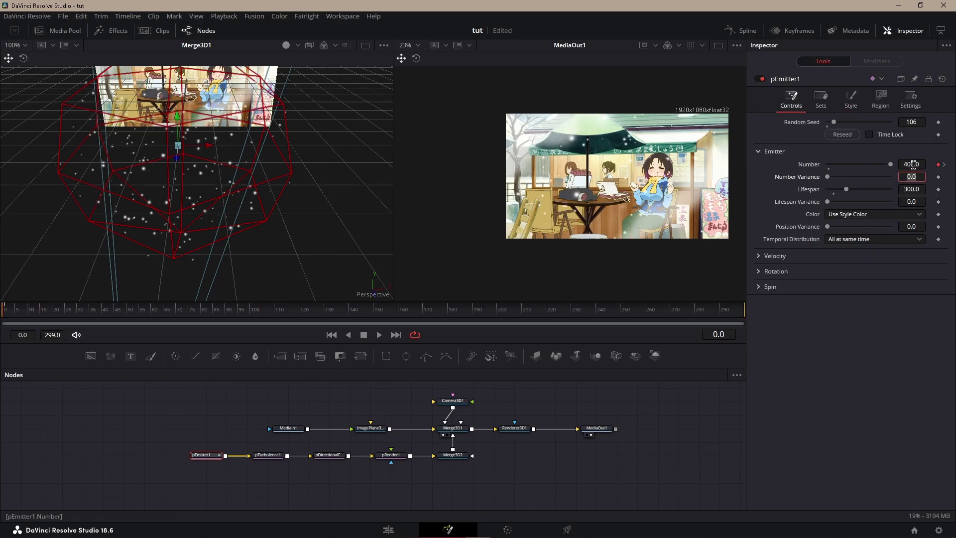
Step: Set the pEmitter1 Random Seed to 139 and scrub to frame 35 to check the new particle layout
double_click(907, 123)
text(139)
key(Return)
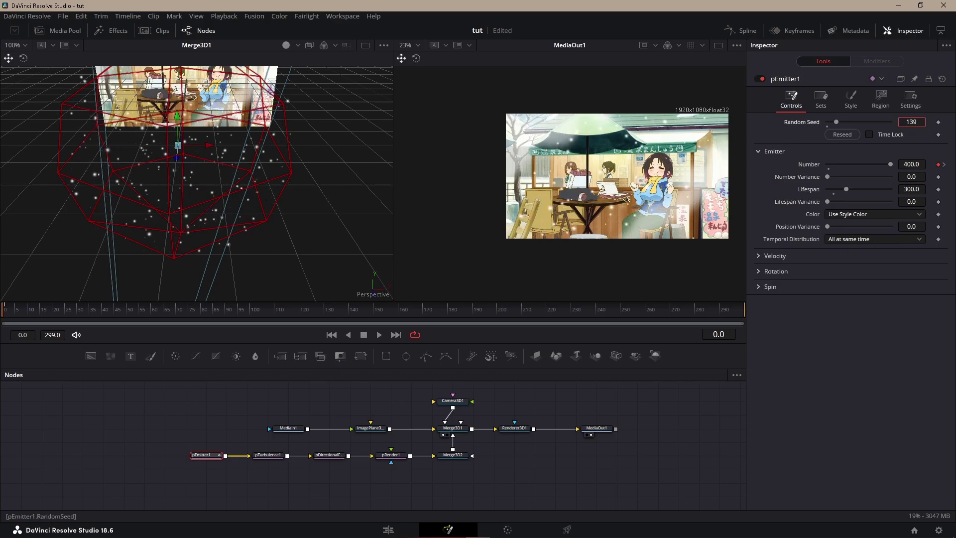
drag(336, 316, 90, 322)
scroll(629, 162, up, 2)
scroll(628, 162, down, 1)
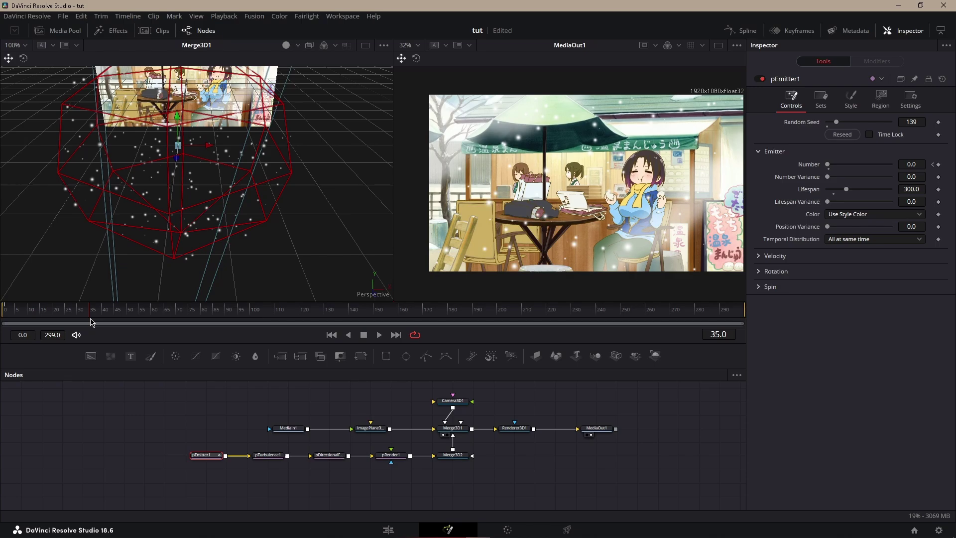
click(540, 470)
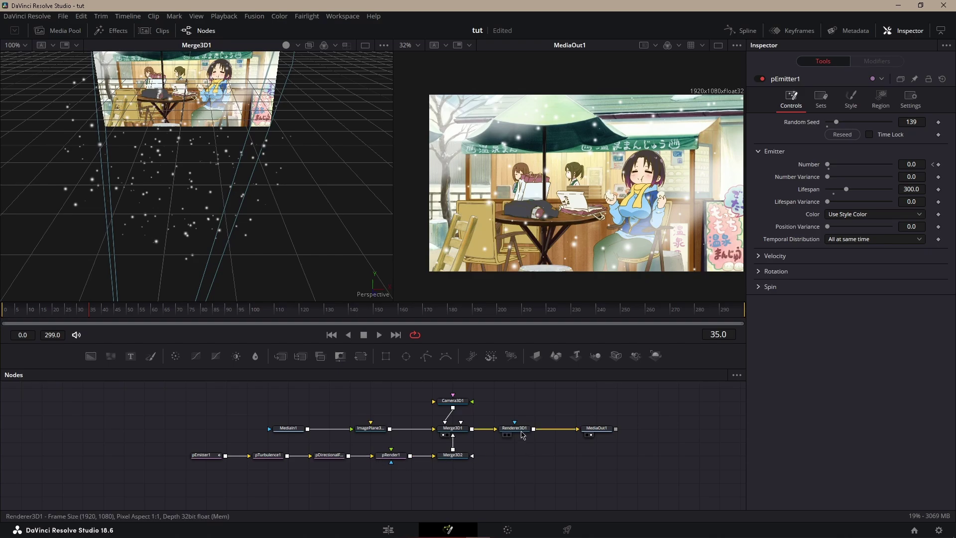
Step: Display the Renderer3D1 settings, and scrub to frame 124 to review the particle drift in the rendered output
click(520, 431)
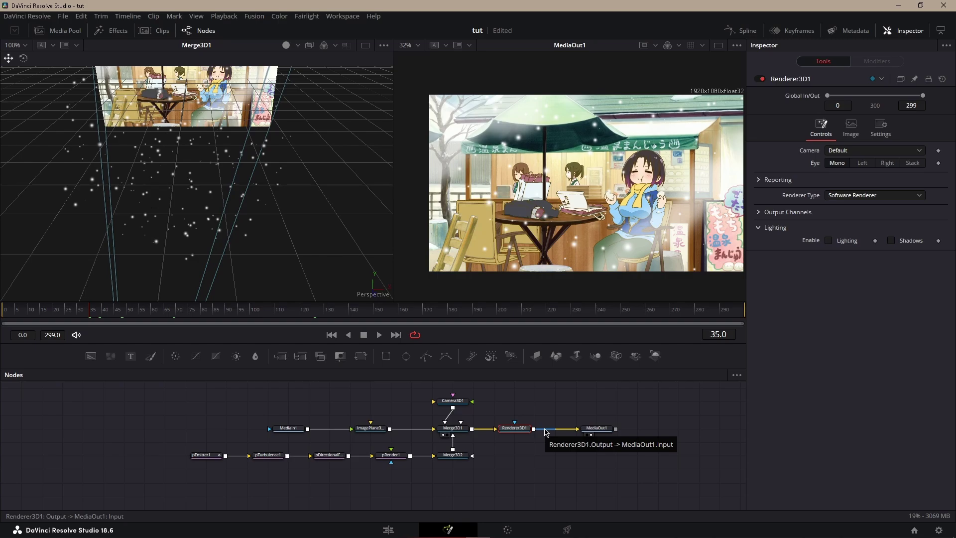
drag(186, 314, 360, 325)
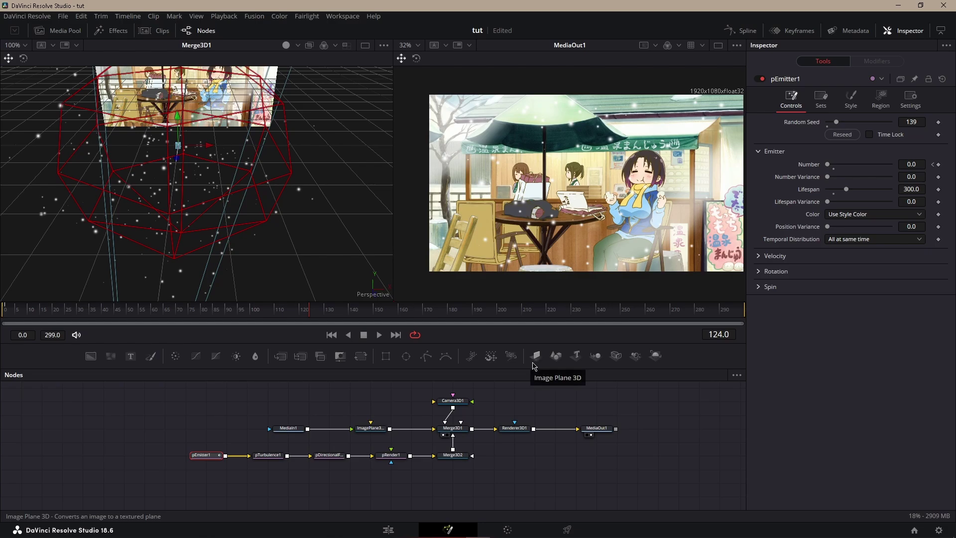
click(578, 418)
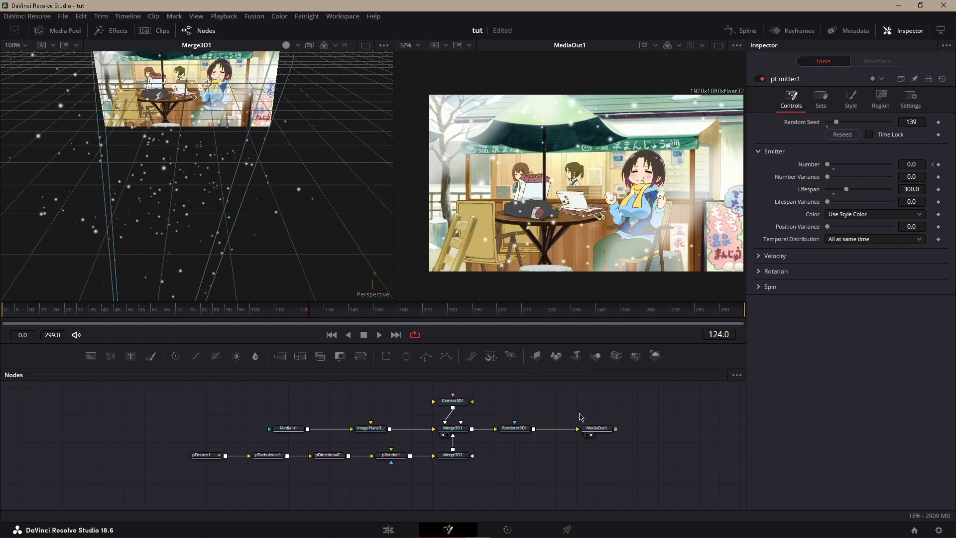